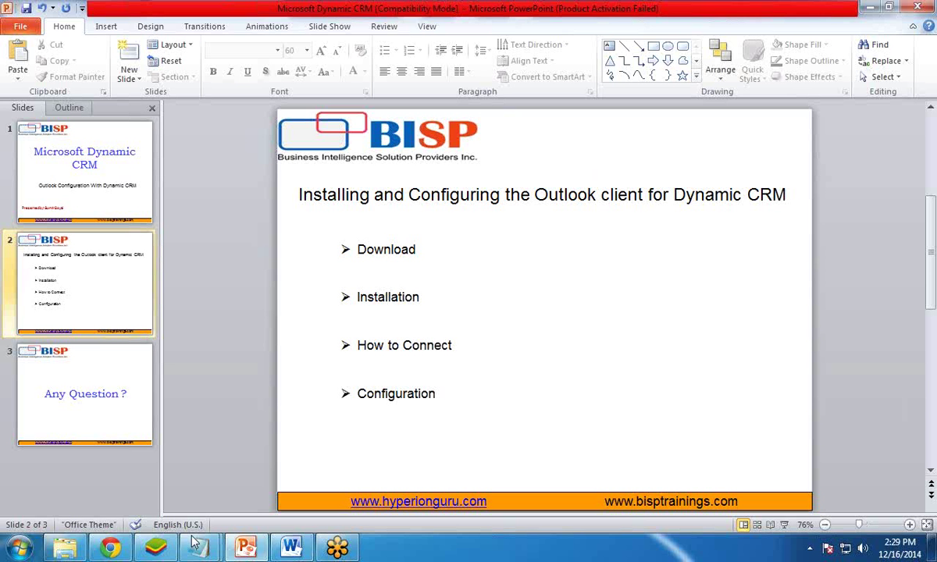
- From the CRM Security page, request CRM for Outlook, cancel IDM's duplicate prompt, and close the getting-started dialog
{"action": "left_click", "coordinate": [111, 549]}
{"action": "left_click", "coordinate": [86, 8]}
{"action": "left_click", "coordinate": [197, 8]}
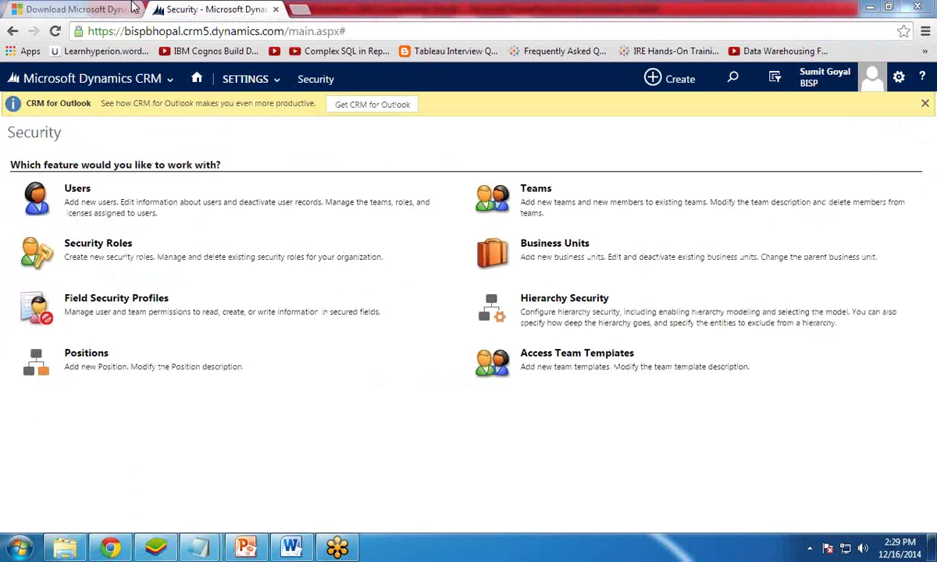
{"action": "left_click", "coordinate": [245, 78]}
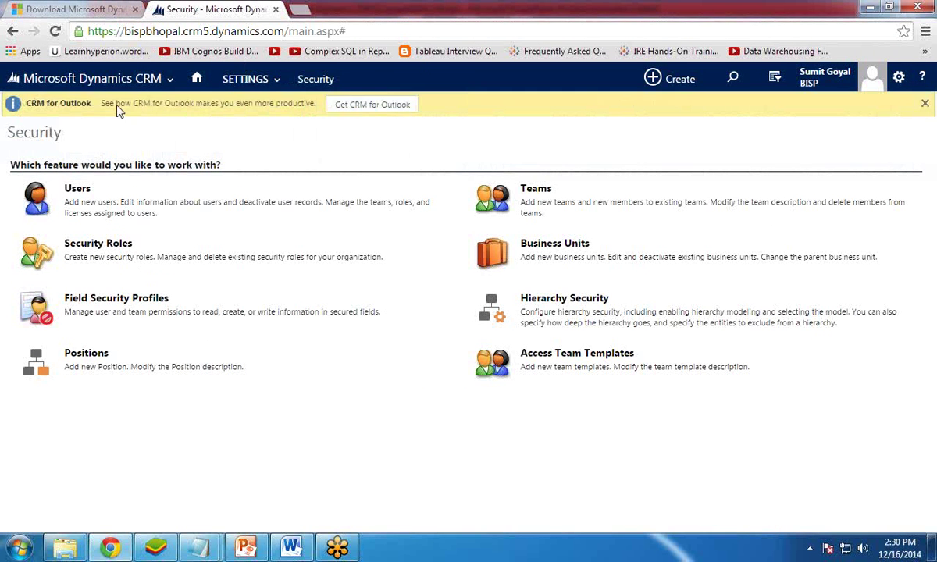
{"action": "left_click", "coordinate": [380, 107]}
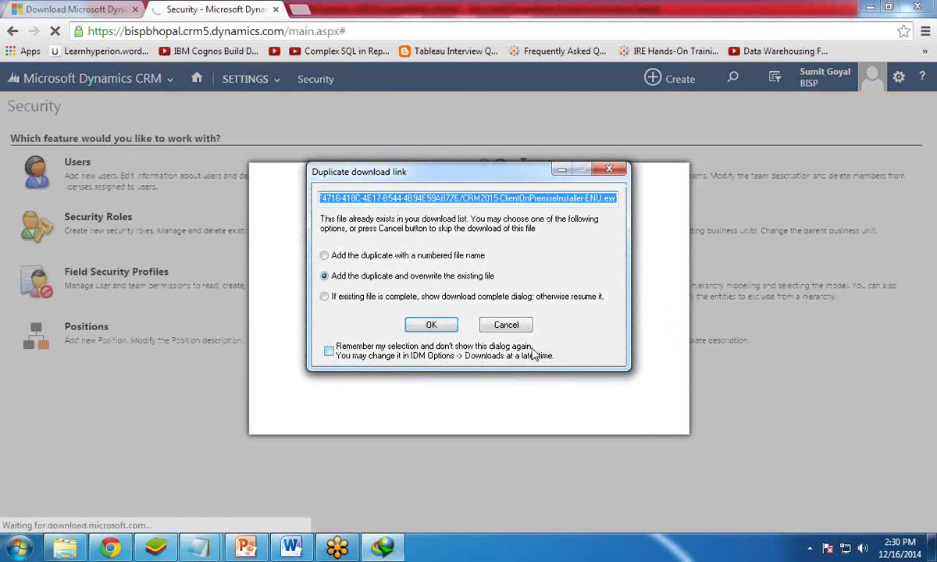
{"action": "left_click", "coordinate": [505, 324]}
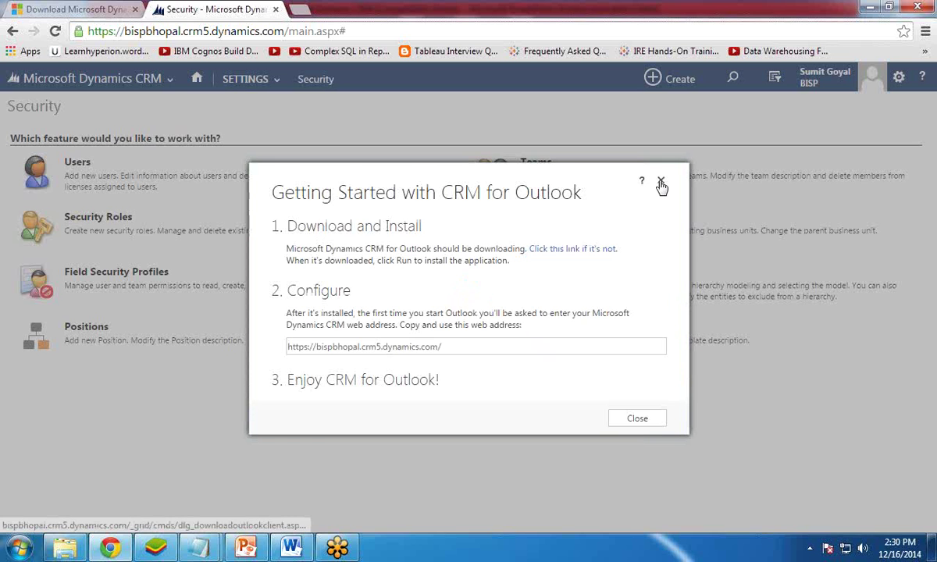
{"action": "left_click", "coordinate": [661, 181]}
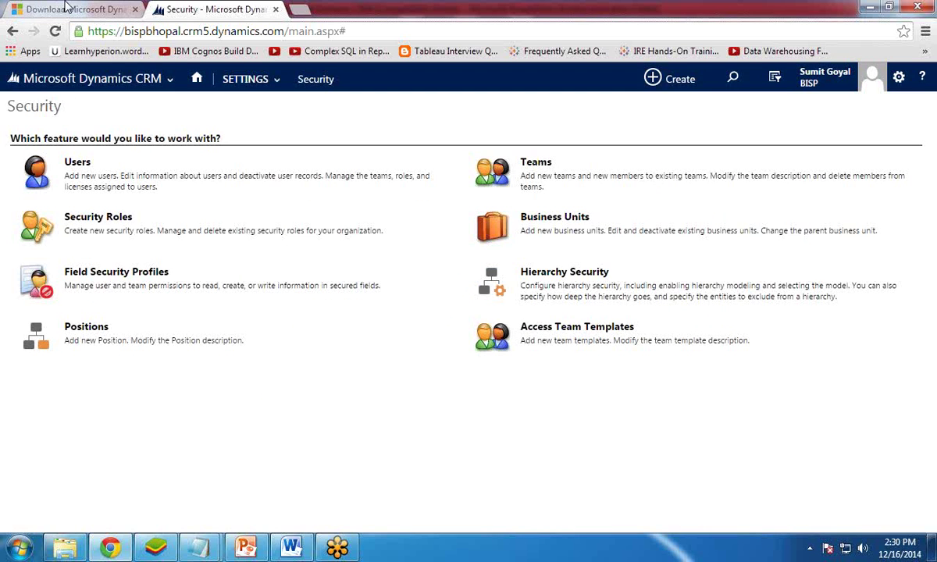
{"action": "key", "text": "ctrl+shift+Tab"}
{"action": "left_click_drag", "start_coordinate": [393, 31], "coordinate": [92, 108]}
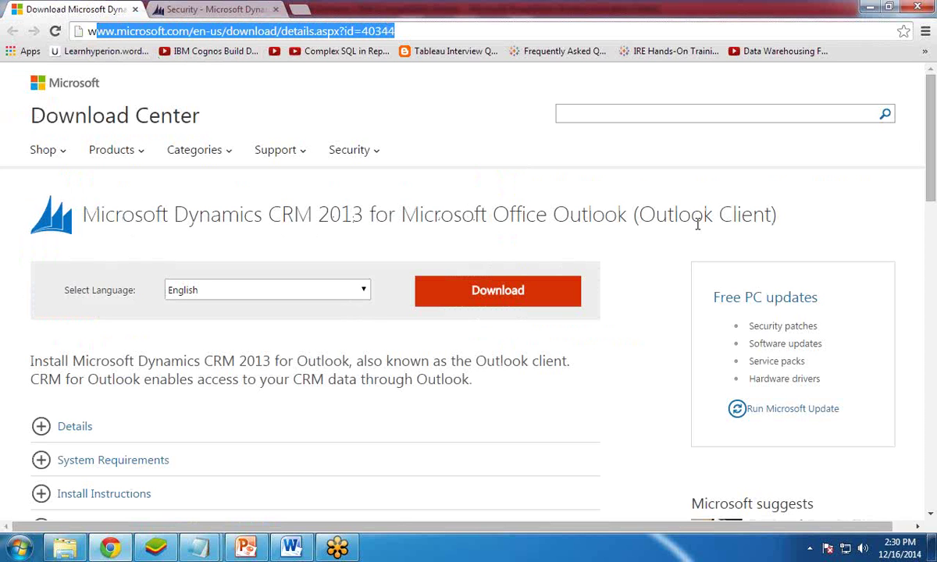
{"action": "left_click_drag", "start_coordinate": [638, 213], "coordinate": [742, 212]}
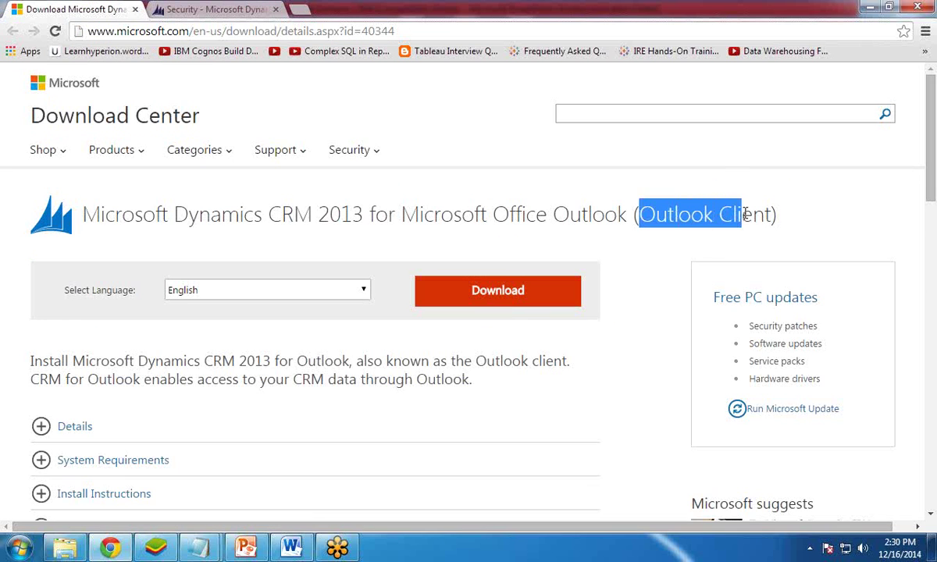
{"action": "left_click", "coordinate": [527, 300]}
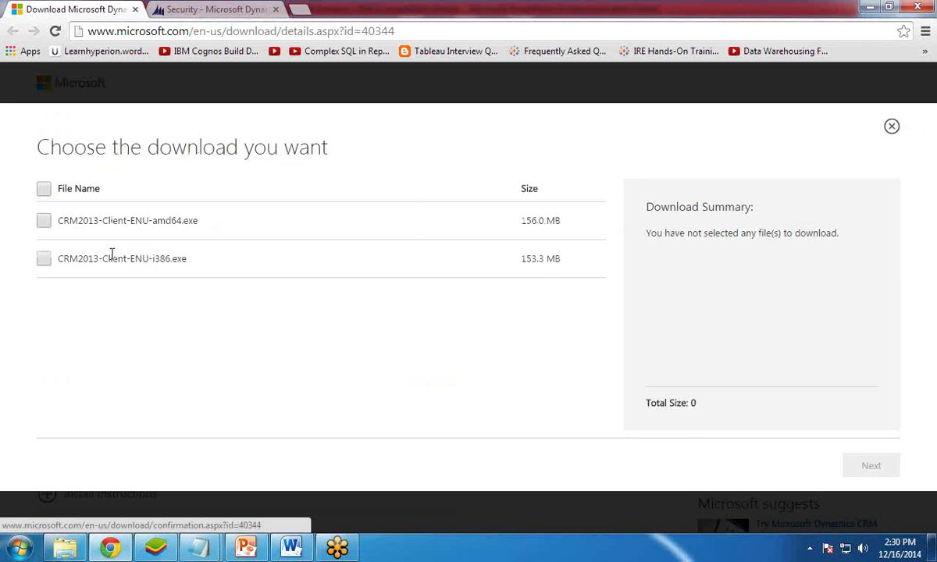
{"action": "left_click_drag", "start_coordinate": [156, 221], "coordinate": [195, 222]}
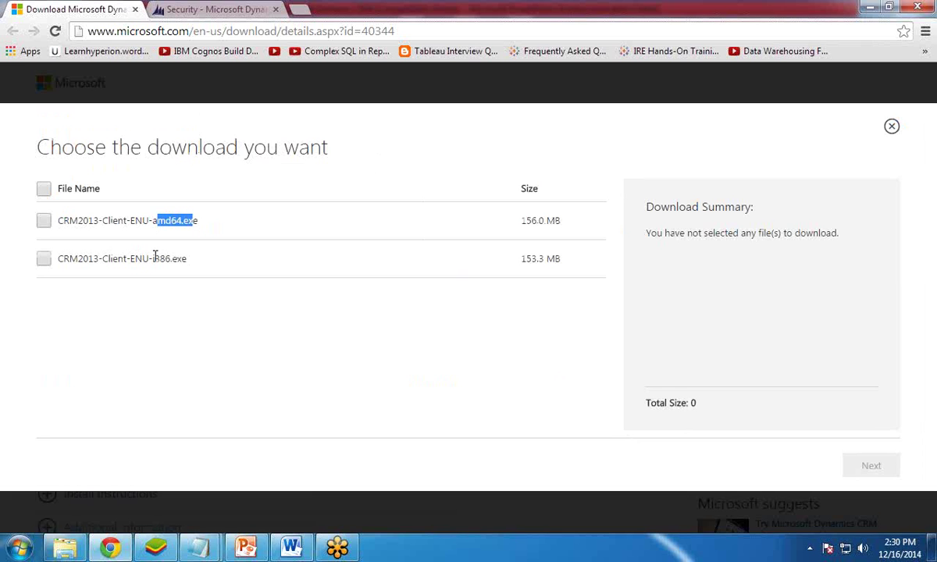
{"action": "left_click_drag", "start_coordinate": [152, 258], "coordinate": [178, 259]}
{"action": "left_click", "coordinate": [891, 127]}
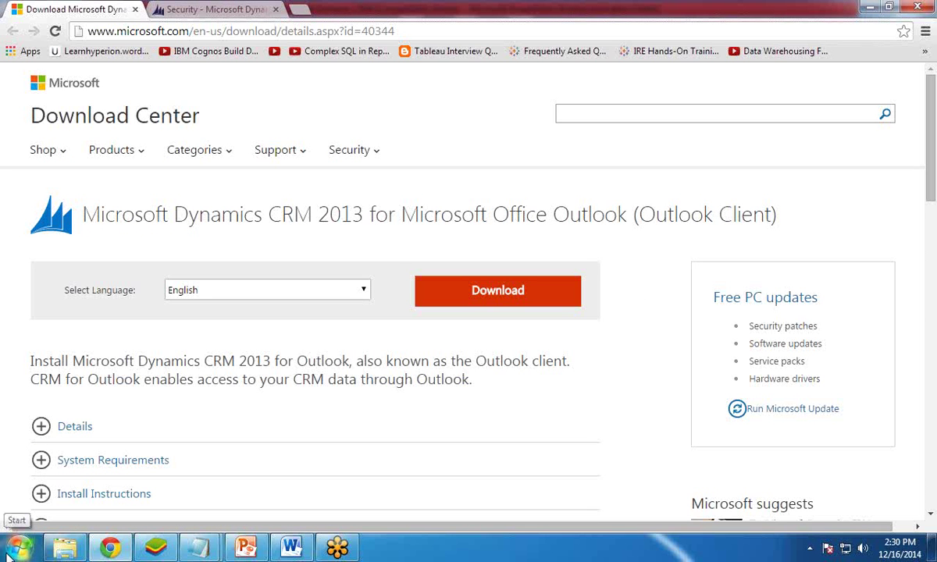
- Go from the CRM Security page through Settings to the Email Configuration area
{"action": "left_click", "coordinate": [187, 7]}
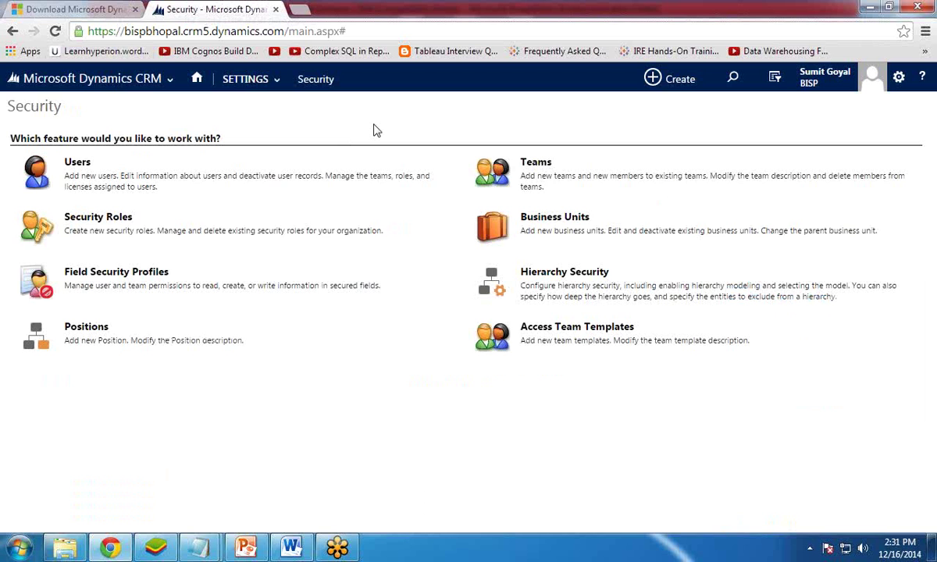
{"action": "left_click", "coordinate": [248, 80]}
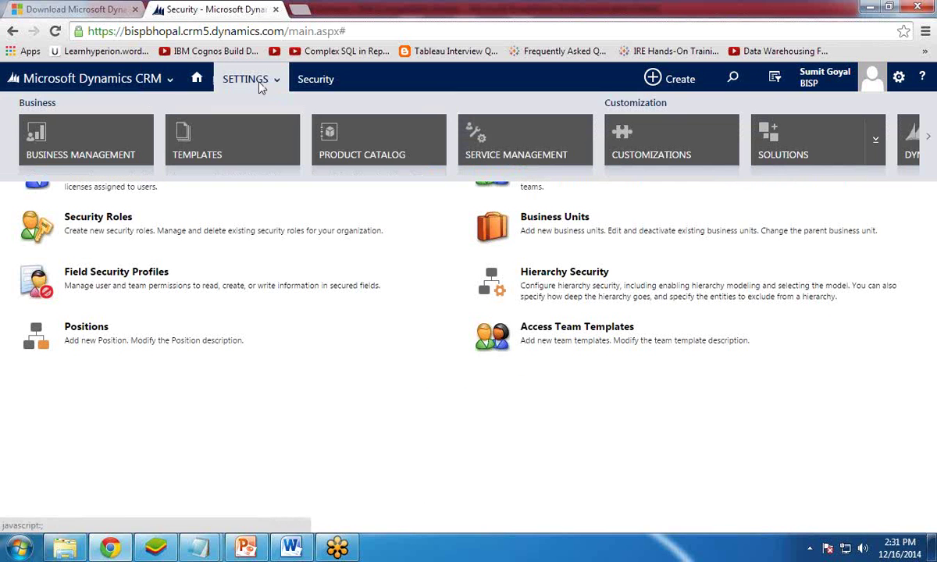
{"action": "left_click", "coordinate": [927, 136]}
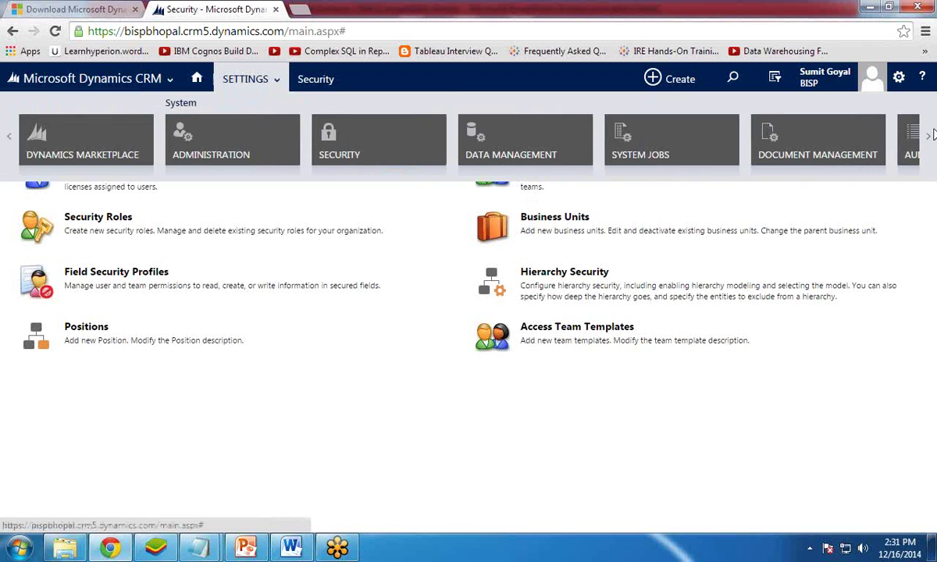
{"action": "left_click", "coordinate": [926, 134]}
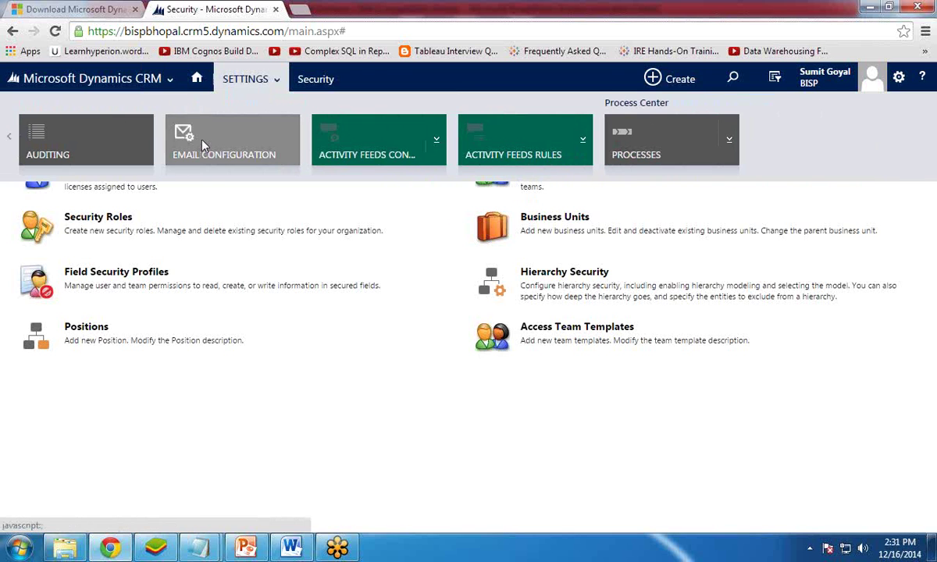
{"action": "left_click", "coordinate": [205, 145]}
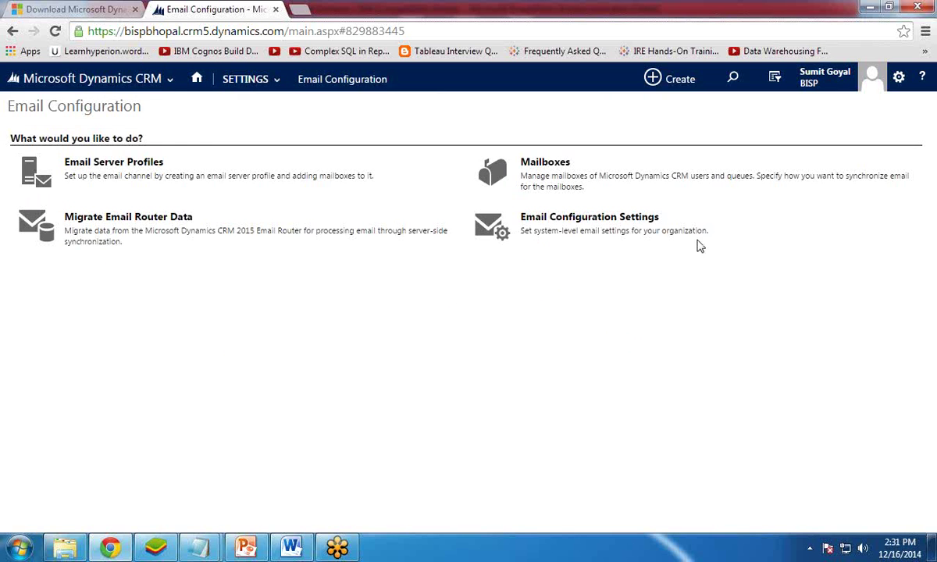
- In Email Configuration Settings, keep appointments, contacts and tasks synchronization on Microsoft Dynamics CRM for Outlook
{"action": "left_click", "coordinate": [562, 219]}
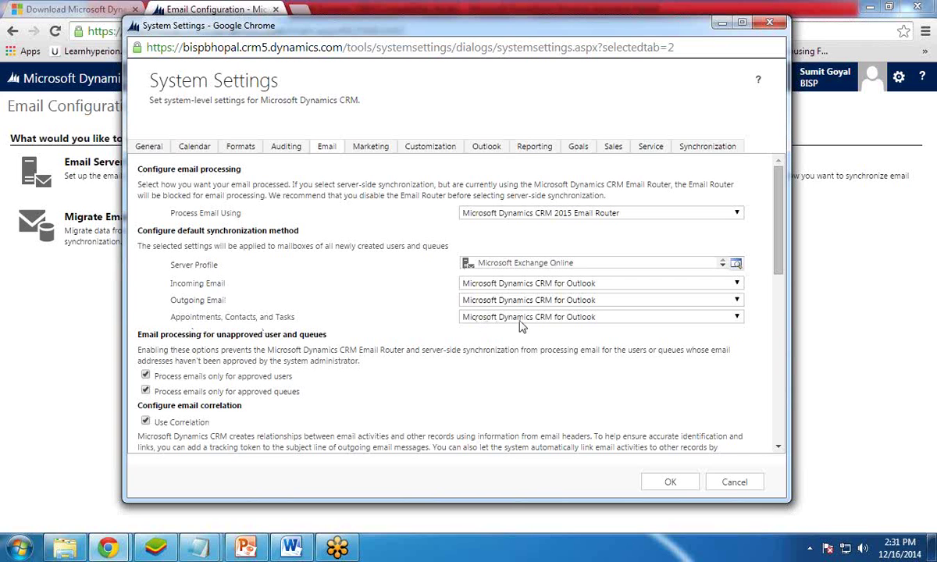
{"action": "left_click", "coordinate": [604, 319]}
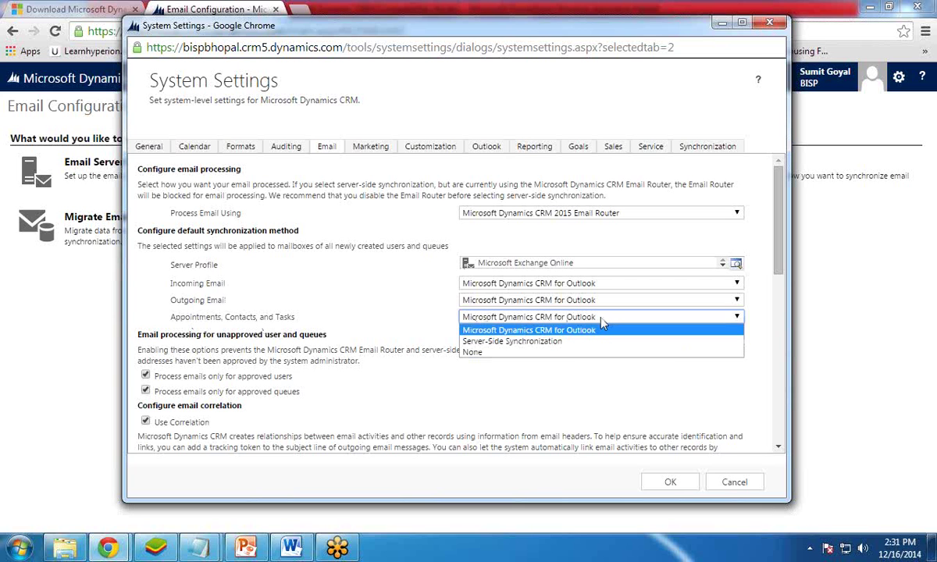
{"action": "left_click", "coordinate": [539, 329]}
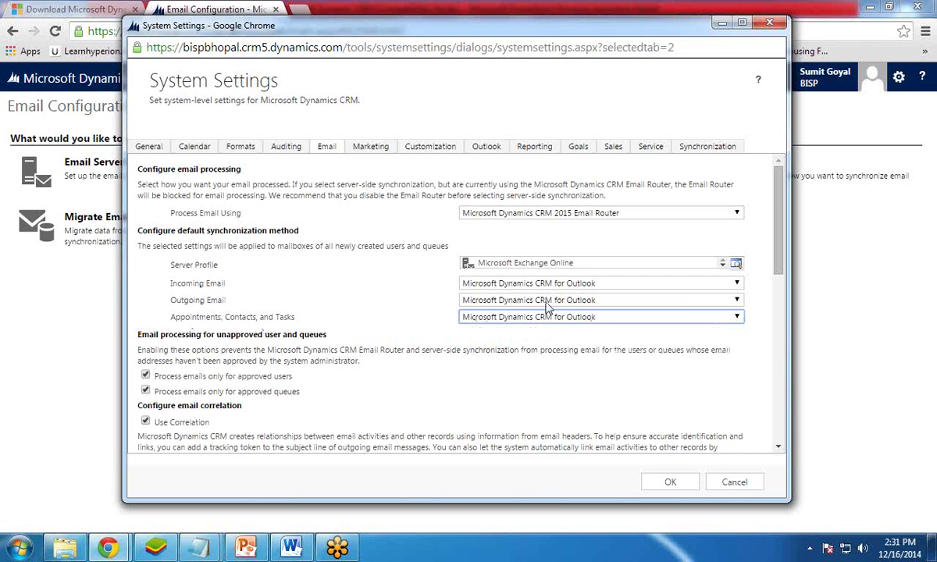
{"action": "left_click", "coordinate": [506, 316]}
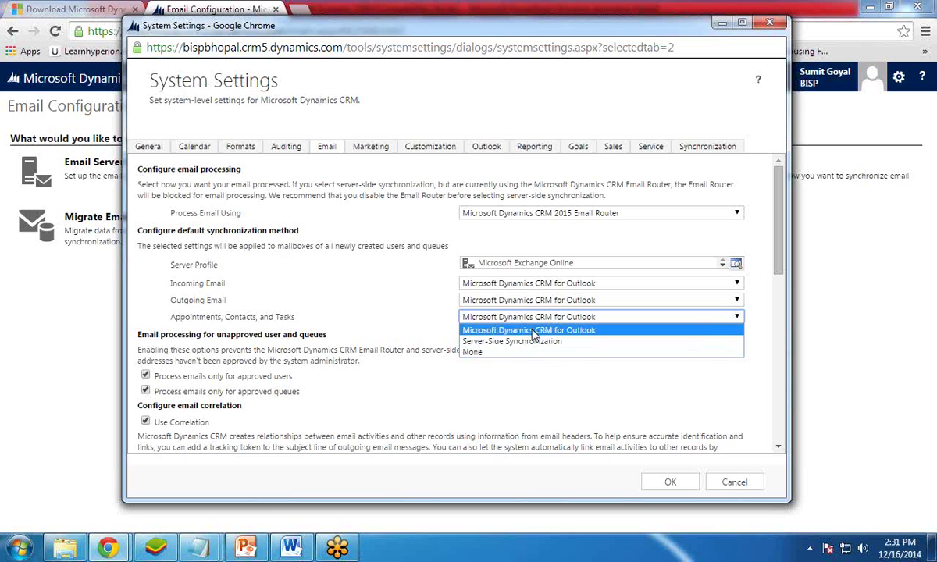
{"action": "left_click", "coordinate": [531, 330]}
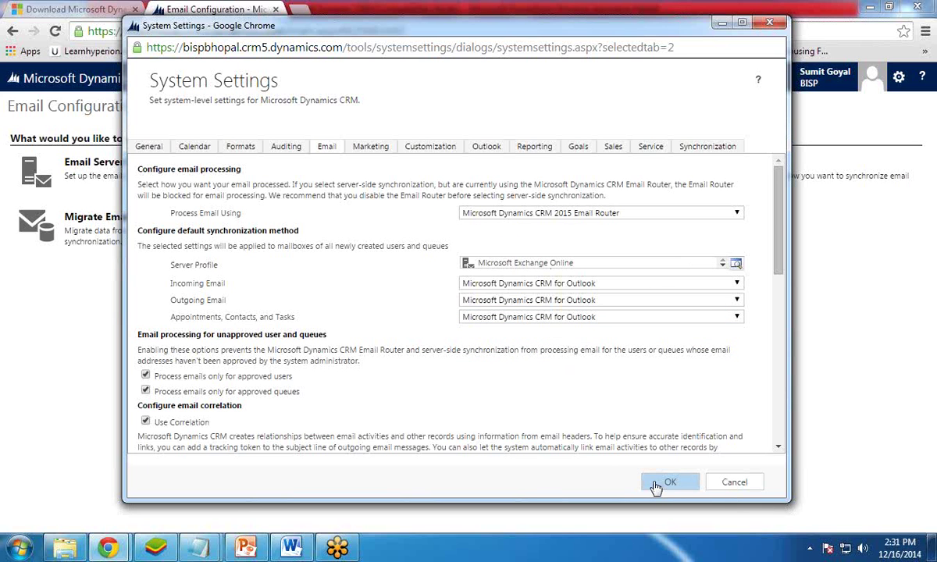
{"action": "left_click", "coordinate": [716, 482]}
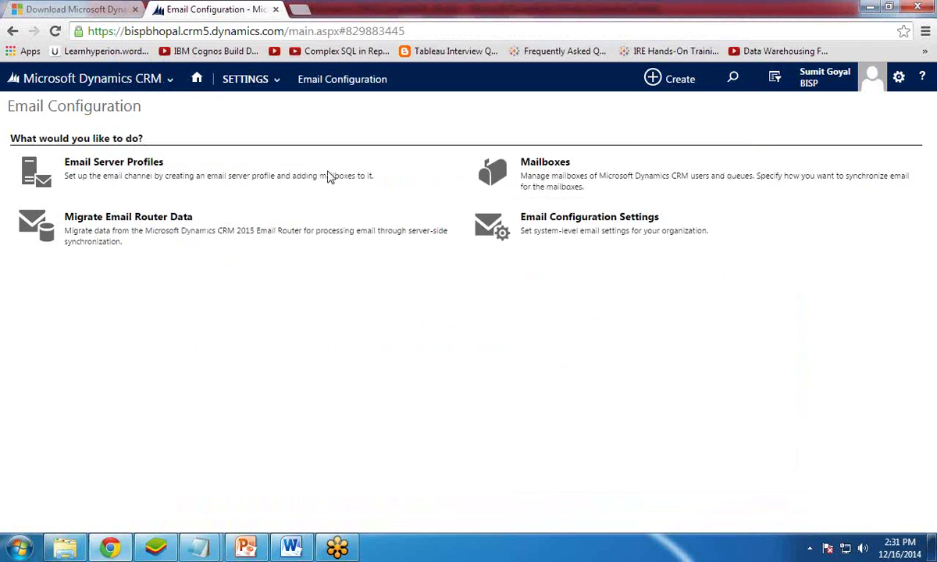
- Open the user's mailbox record from the mailboxes list
{"action": "left_click", "coordinate": [544, 169]}
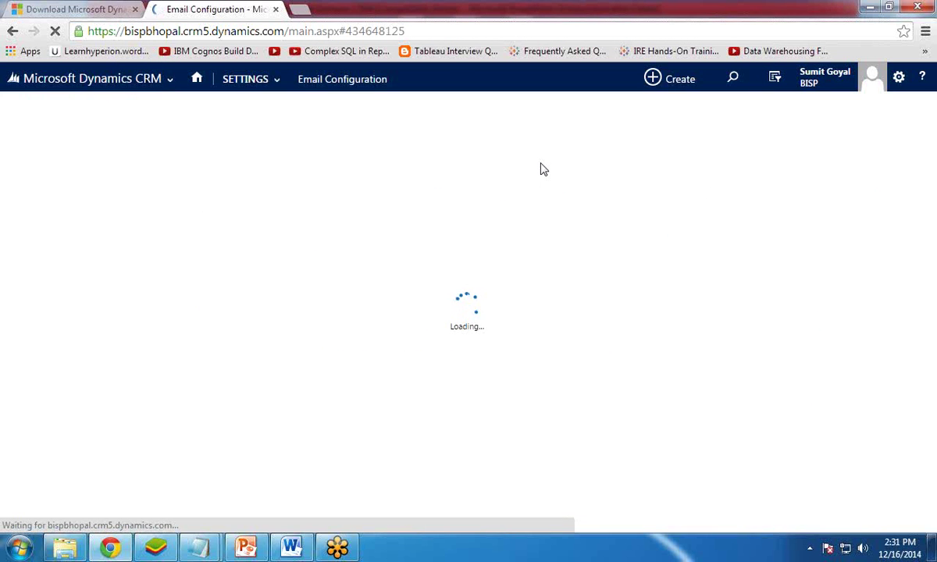
{"action": "left_click", "coordinate": [805, 389]}
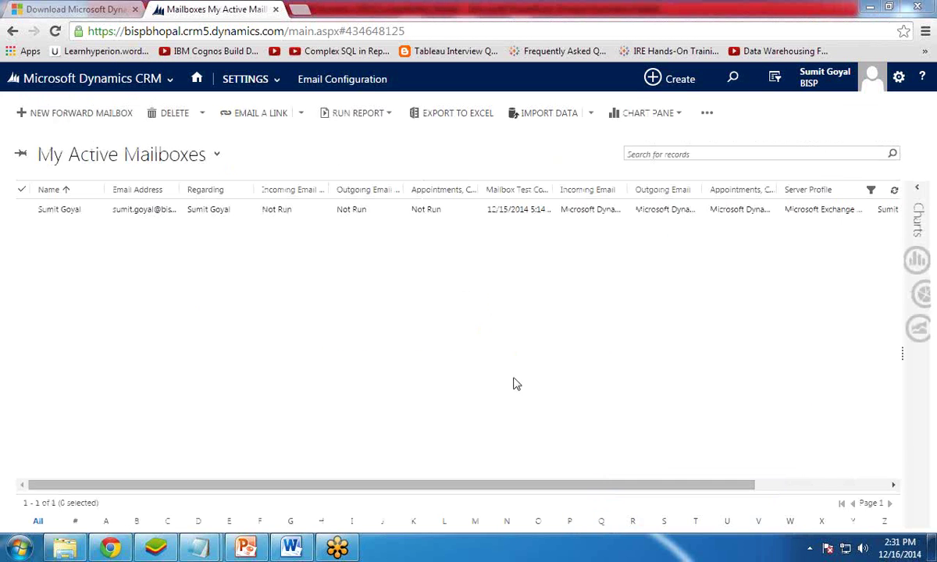
{"action": "left_click", "coordinate": [49, 211]}
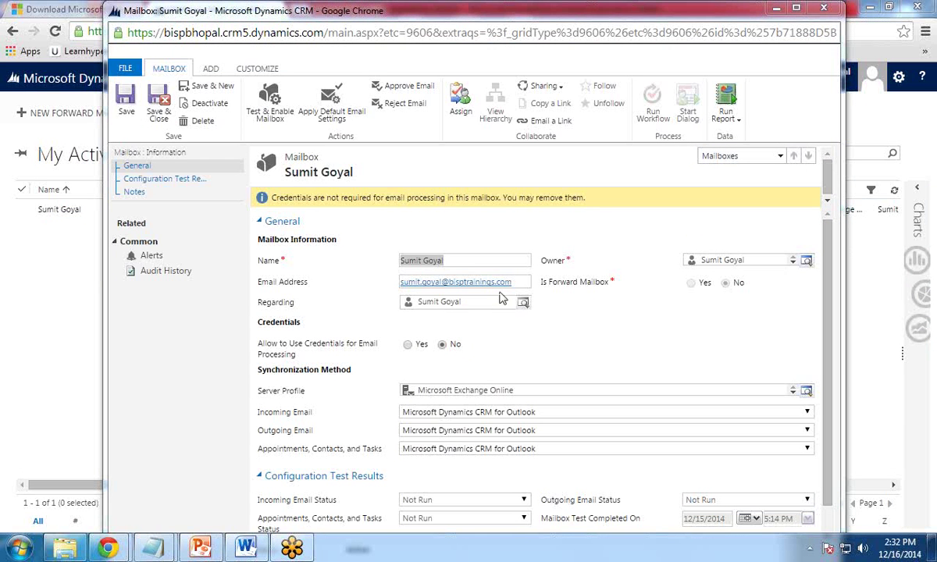
- Set 'Allow to Use Credentials for Email Processing' to No and save and close the mailbox
{"action": "left_click_drag", "start_coordinate": [512, 283], "coordinate": [370, 268]}
{"action": "left_click", "coordinate": [378, 249]}
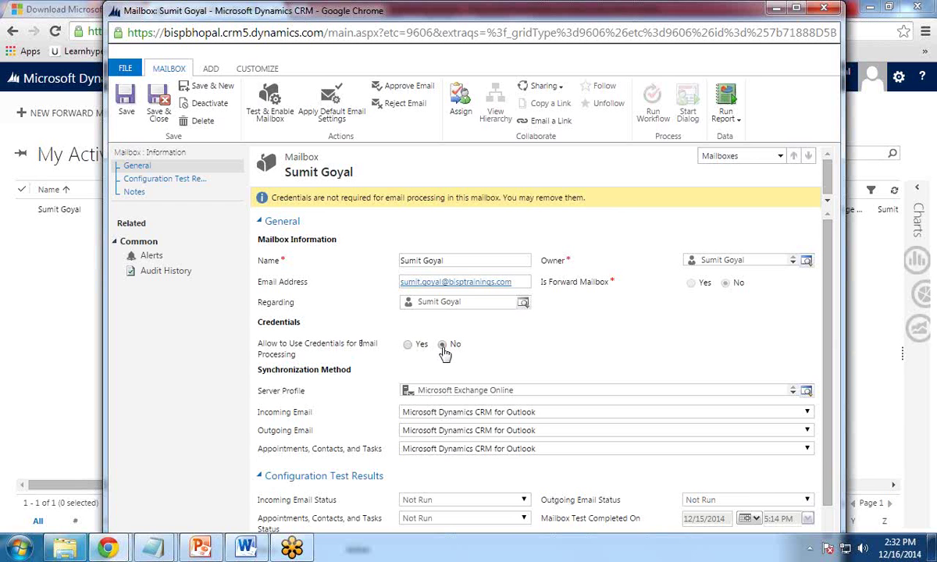
{"action": "scroll", "coordinate": [574, 353], "scroll_direction": "down", "scroll_amount": 1}
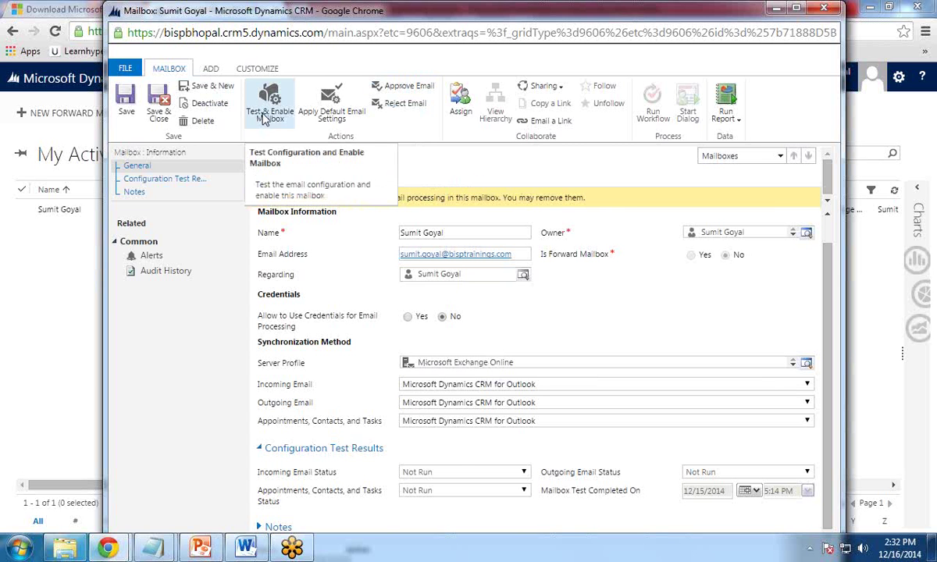
{"action": "left_click", "coordinate": [157, 102]}
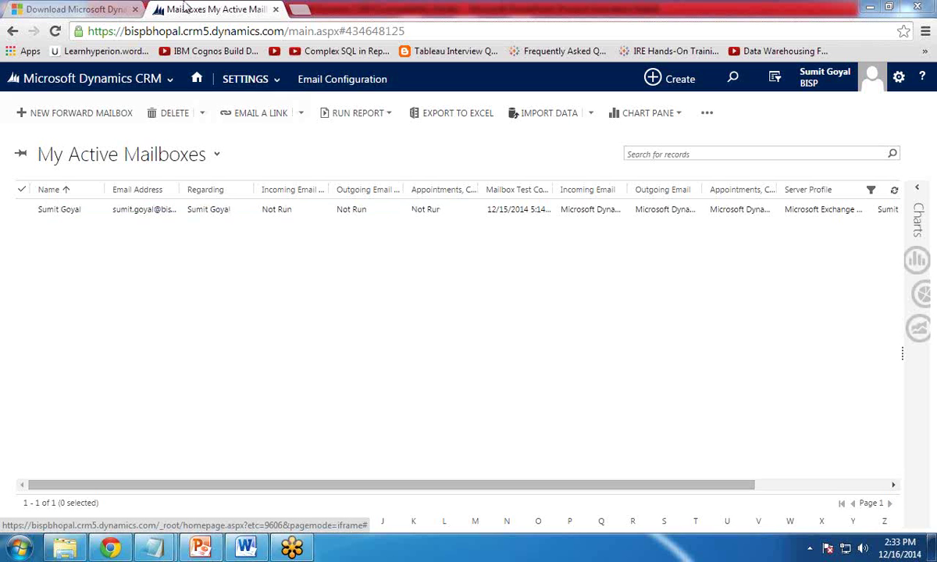
- Launch the Configuration Wizard from the Microsoft Dynamics CRM 2013 folder under All Programs
{"action": "key", "text": "ctrl+shift+Tab"}
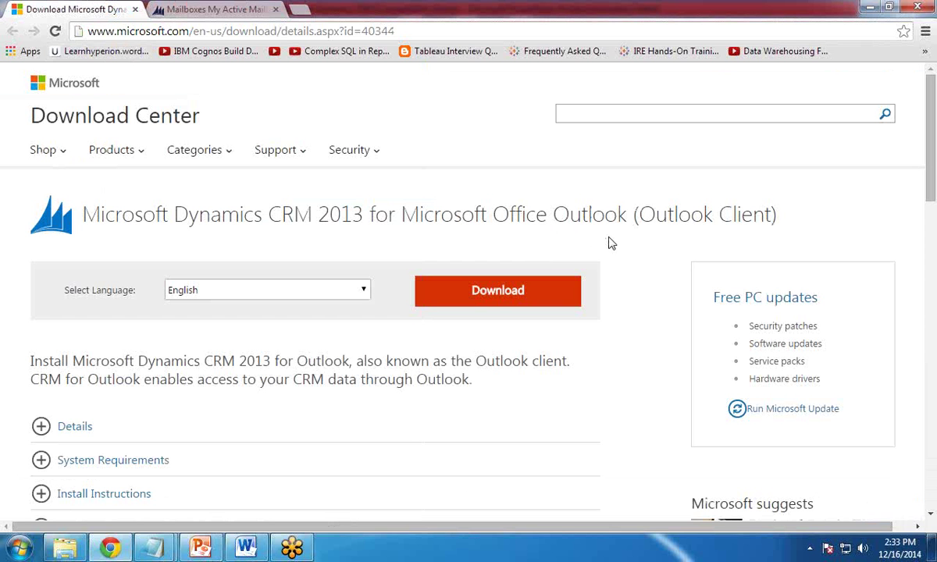
{"action": "left_click", "coordinate": [19, 547]}
{"action": "left_click", "coordinate": [60, 483]}
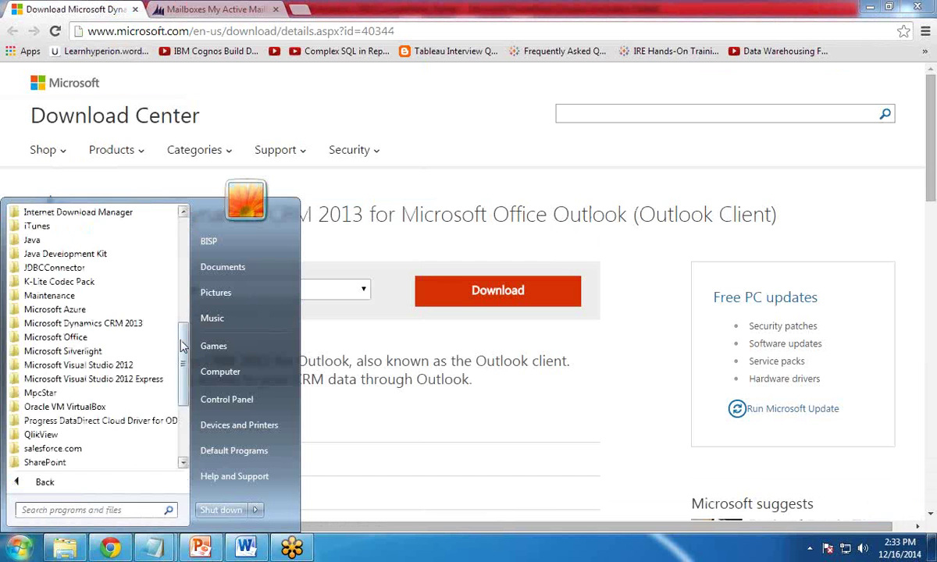
{"action": "scroll", "coordinate": [182, 344], "scroll_direction": "down", "scroll_amount": 1}
{"action": "scroll", "coordinate": [182, 351], "scroll_direction": "up", "scroll_amount": 1}
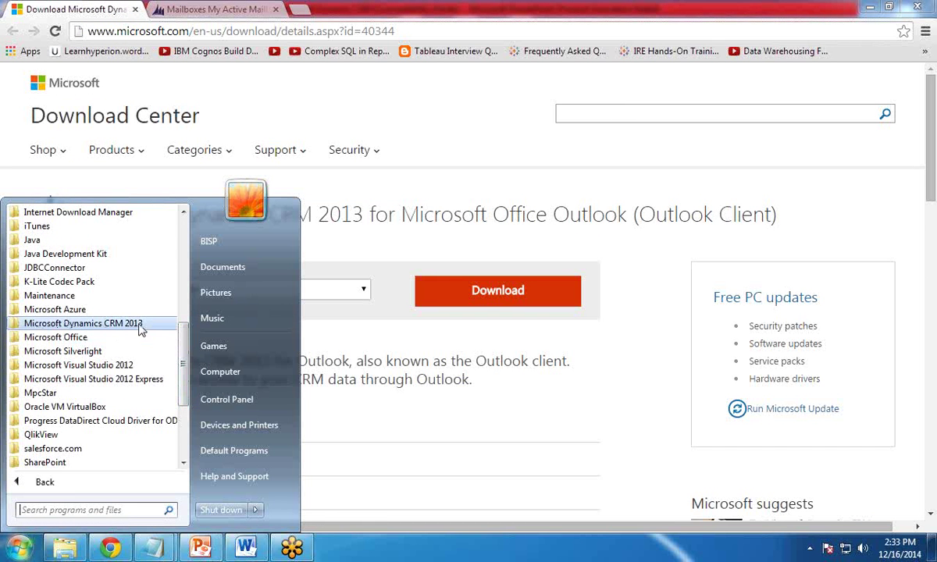
{"action": "left_click", "coordinate": [141, 326]}
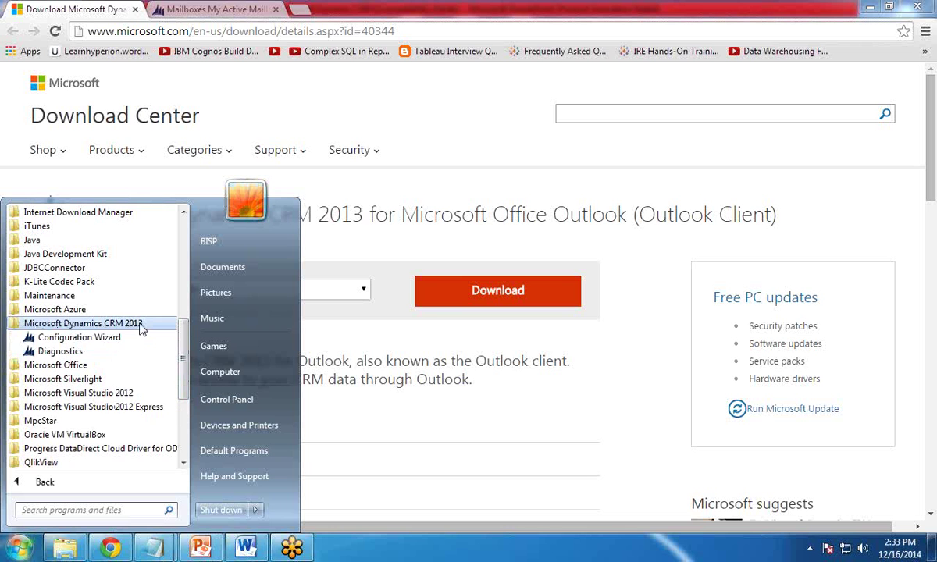
{"action": "left_click", "coordinate": [80, 342]}
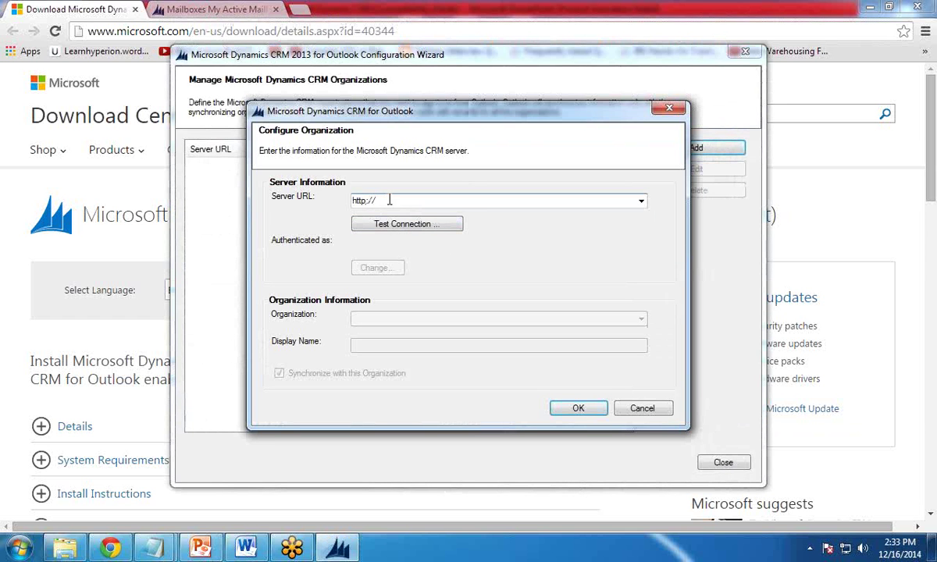
- Set the Server URL to CRM Online and test the connection
{"action": "left_click_drag", "start_coordinate": [384, 200], "coordinate": [347, 205]}
{"action": "left_click", "coordinate": [641, 201]}
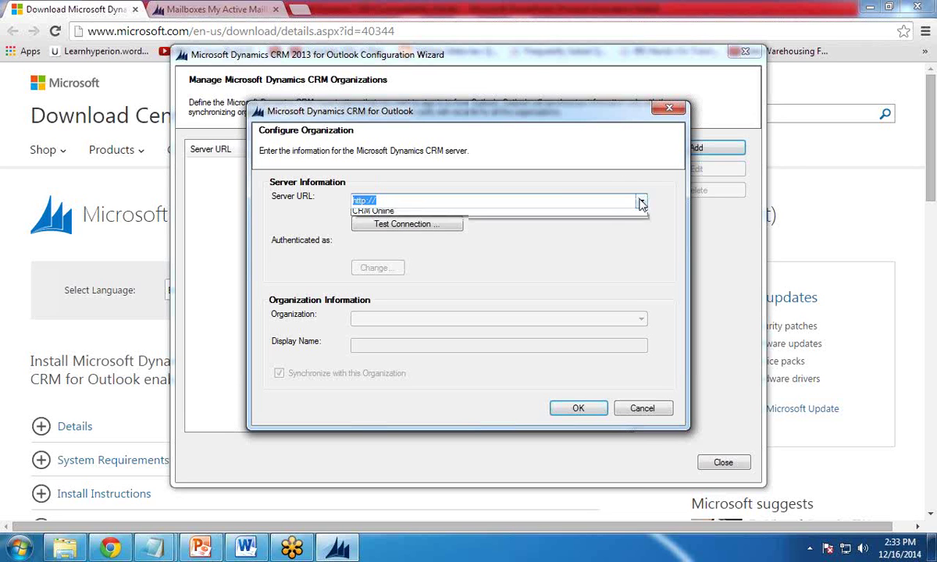
{"action": "left_click", "coordinate": [390, 215]}
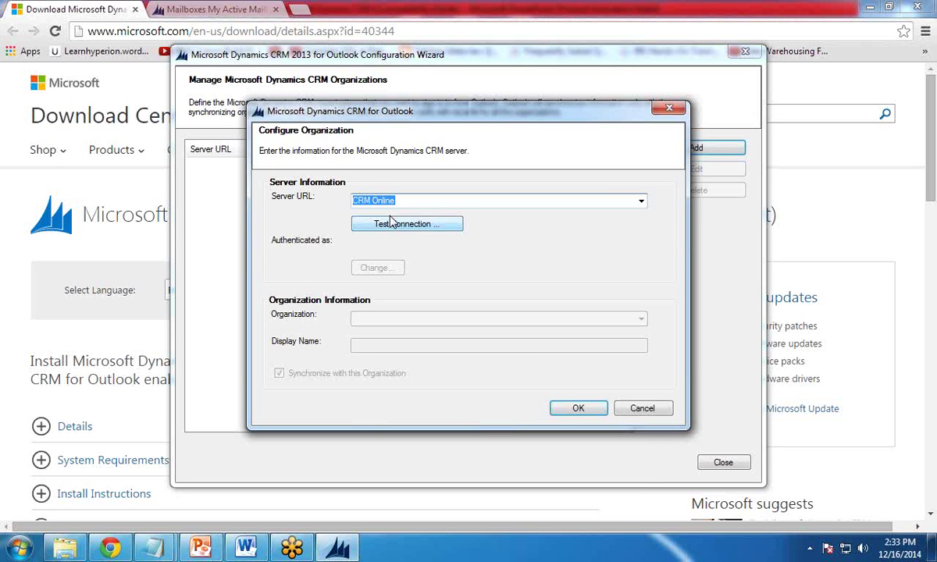
{"action": "left_click", "coordinate": [393, 224]}
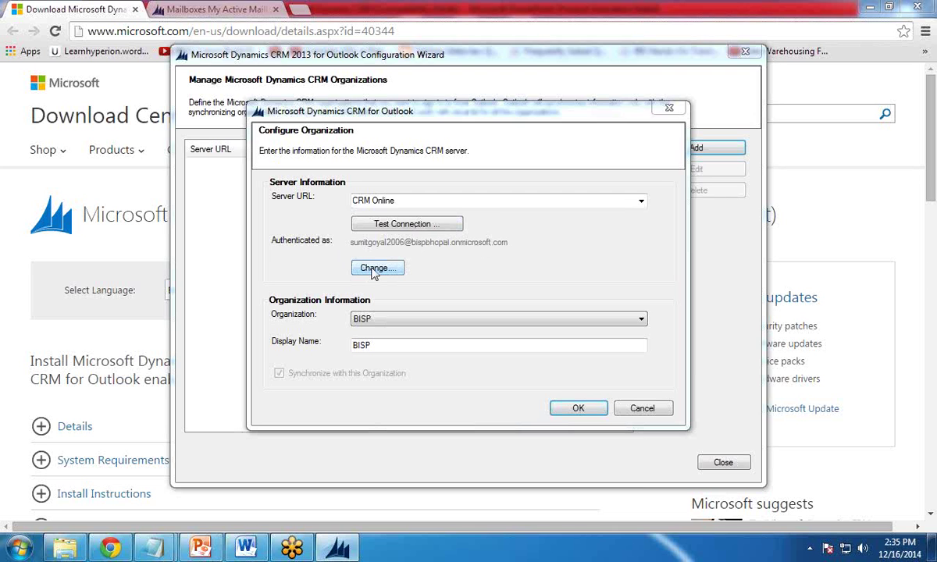
- Choose BISP as the organization and confirm the settings
{"action": "left_click", "coordinate": [382, 320]}
{"action": "left_click", "coordinate": [382, 321]}
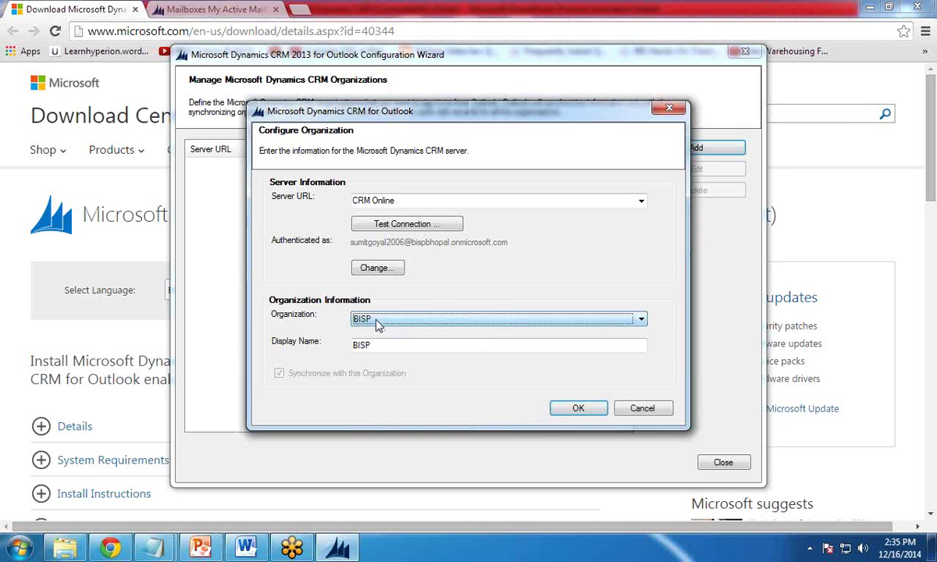
{"action": "left_click", "coordinate": [377, 322]}
{"action": "left_click", "coordinate": [377, 325]}
{"action": "left_click", "coordinate": [578, 410]}
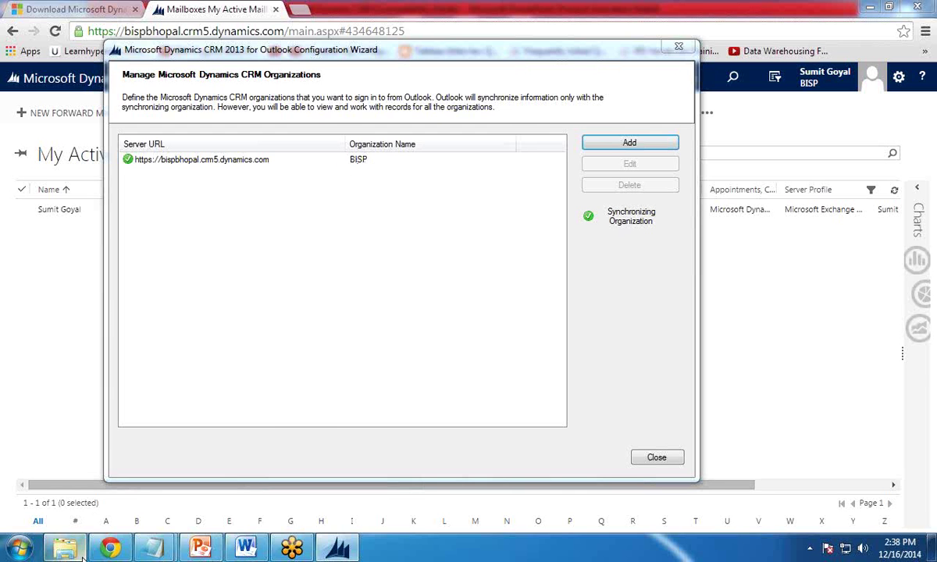
- Launch Outlook 2010 by searching 'out' in the Start menu and bring its window forward
{"action": "left_click", "coordinate": [19, 549]}
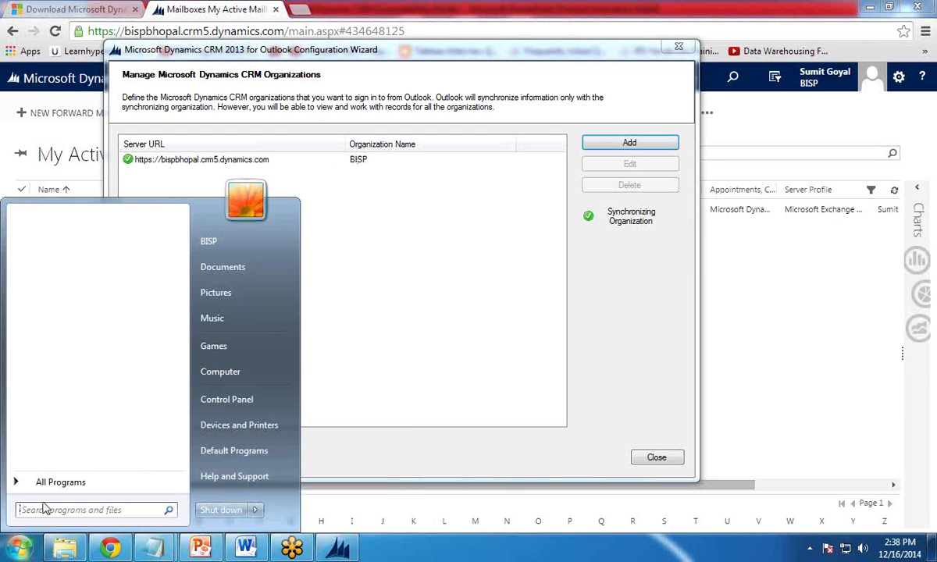
{"action": "type", "text": "out"}
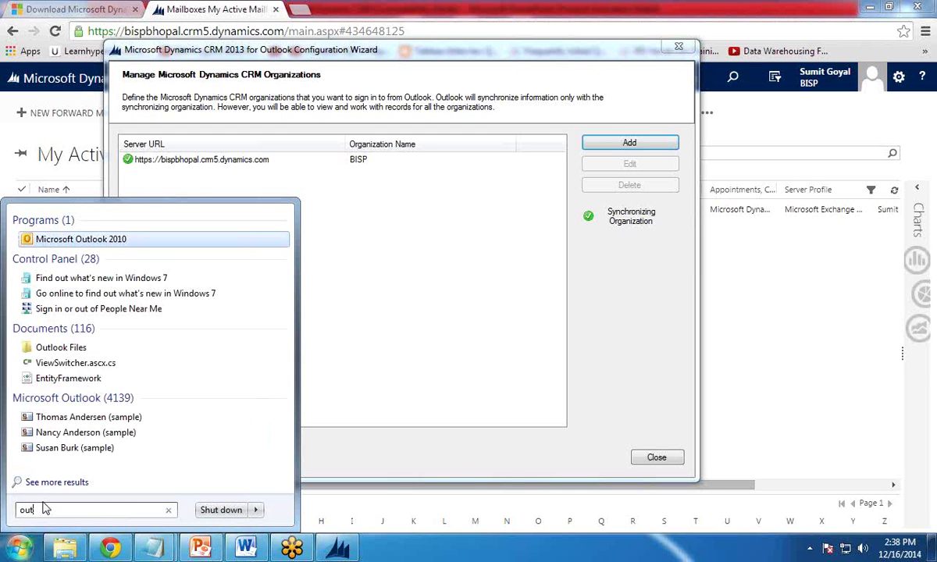
{"action": "key", "text": "Return"}
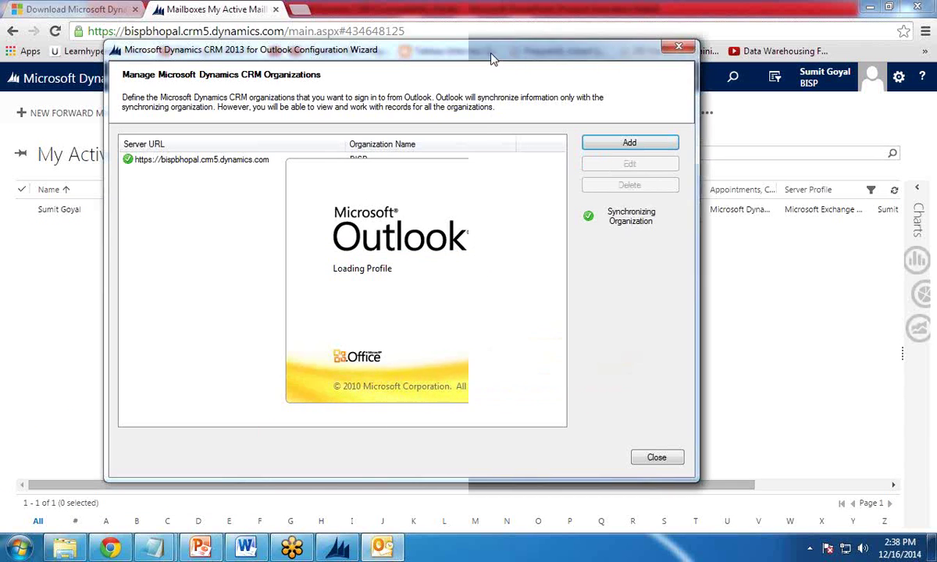
{"action": "left_click_drag", "start_coordinate": [497, 57], "coordinate": [490, 46]}
{"action": "left_click", "coordinate": [383, 548]}
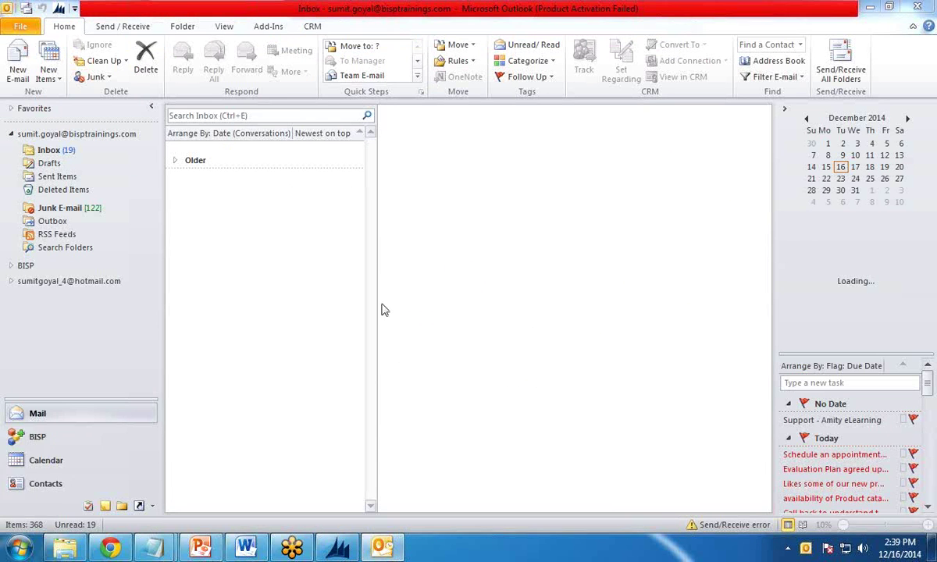
- In Outlook's folder pane, expand BISP > Sales > Customers and open the Contacts folder
{"action": "left_click", "coordinate": [11, 134]}
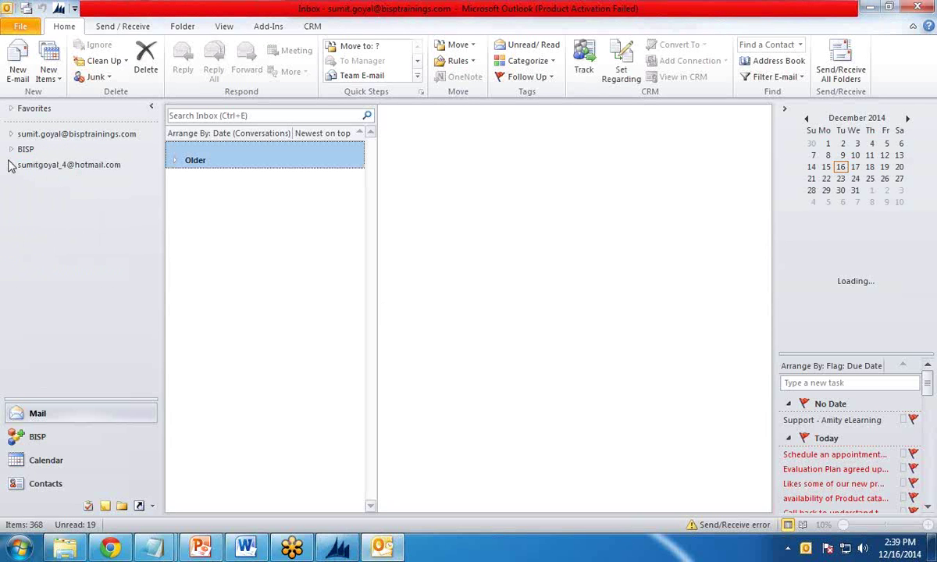
{"action": "left_click", "coordinate": [337, 547]}
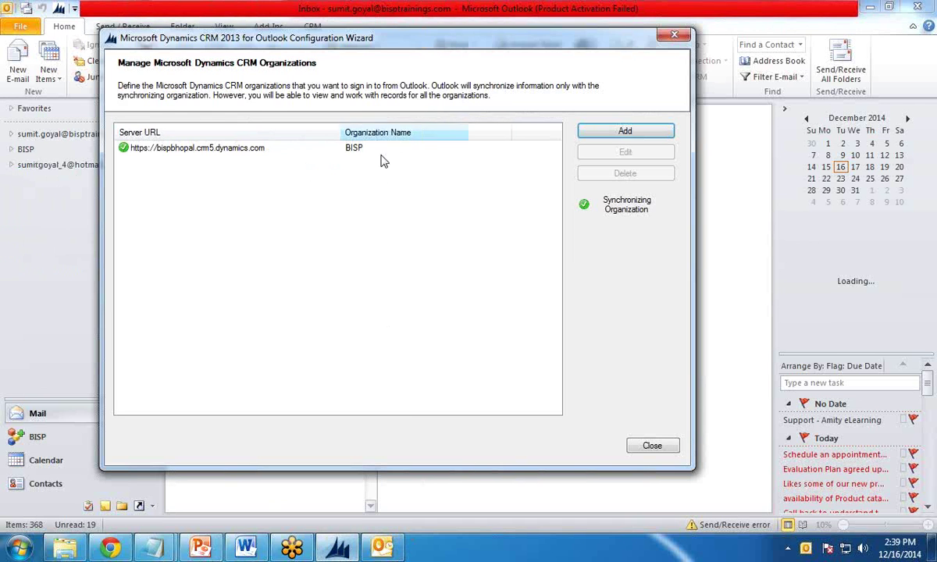
{"action": "left_click", "coordinate": [67, 231]}
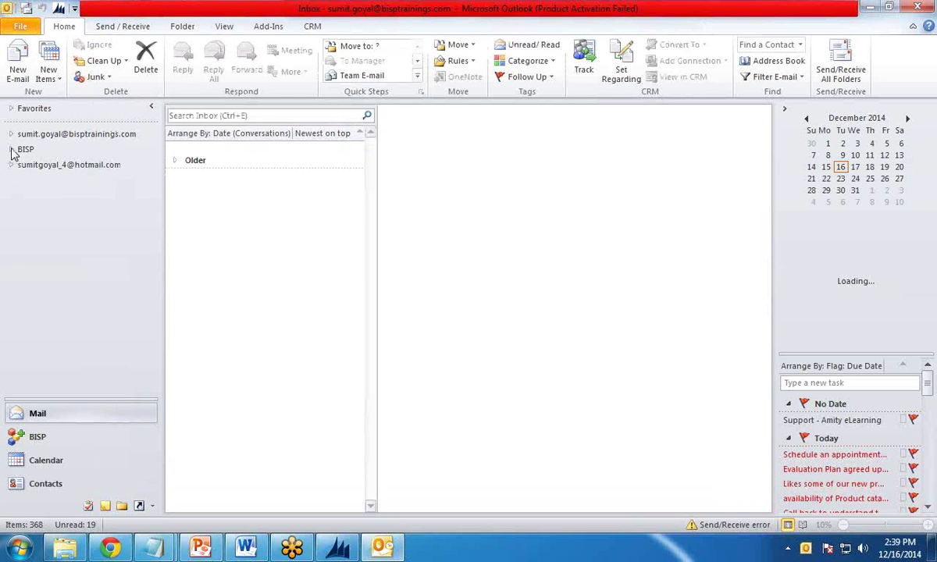
{"action": "left_click", "coordinate": [12, 150]}
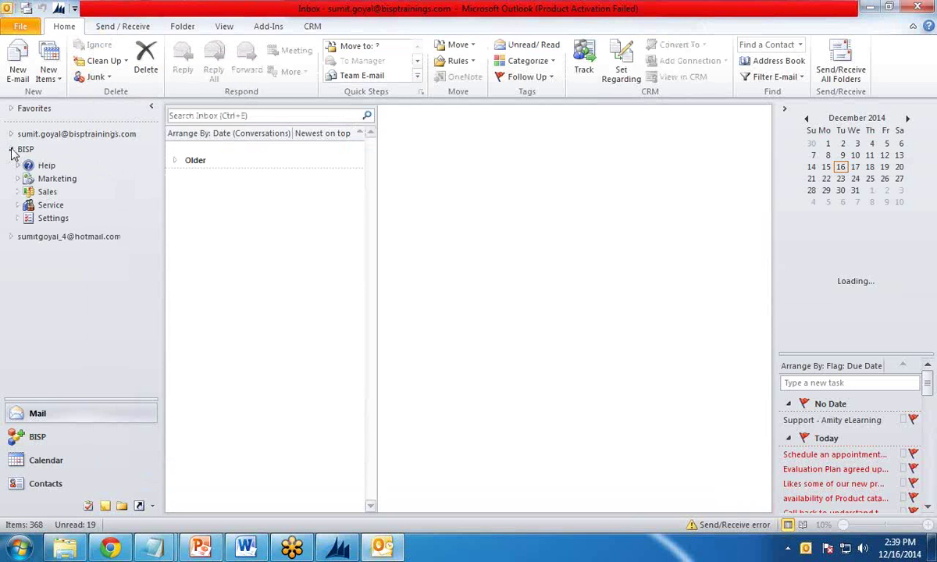
{"action": "left_click", "coordinate": [18, 192]}
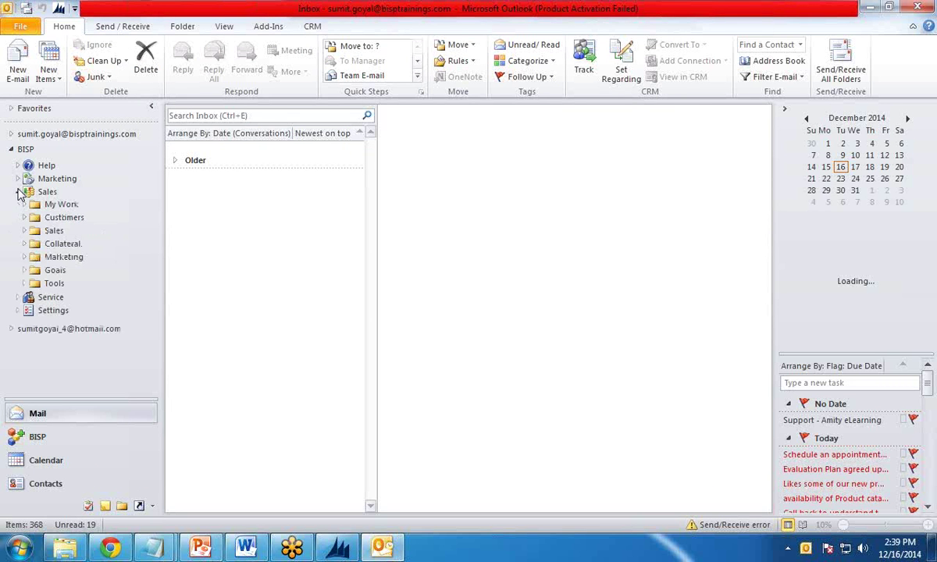
{"action": "left_click", "coordinate": [24, 231]}
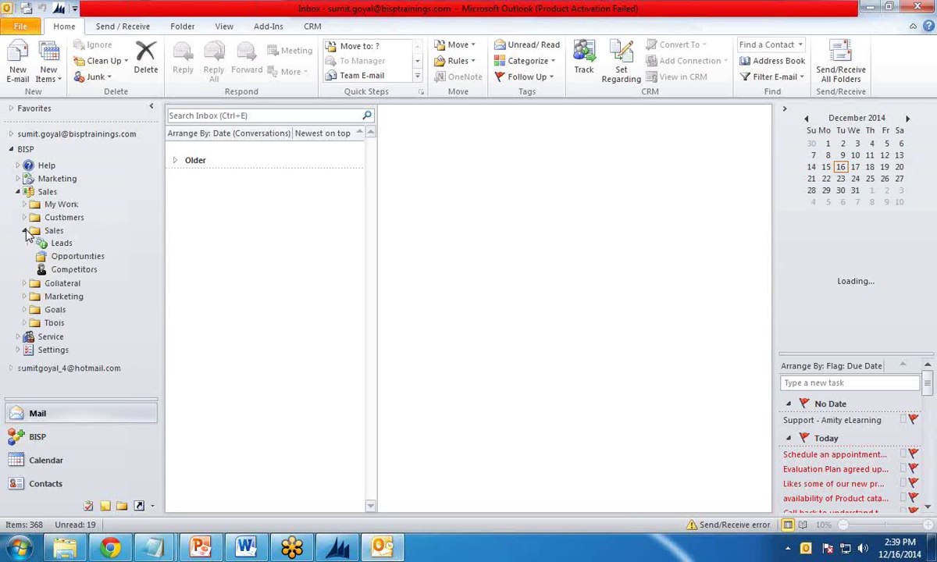
{"action": "left_click", "coordinate": [24, 219]}
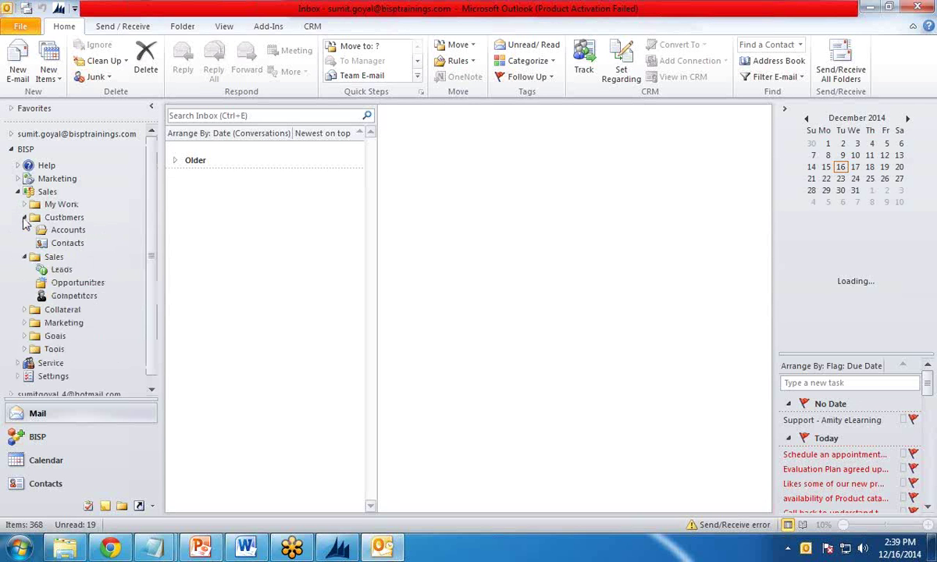
{"action": "left_click", "coordinate": [67, 245]}
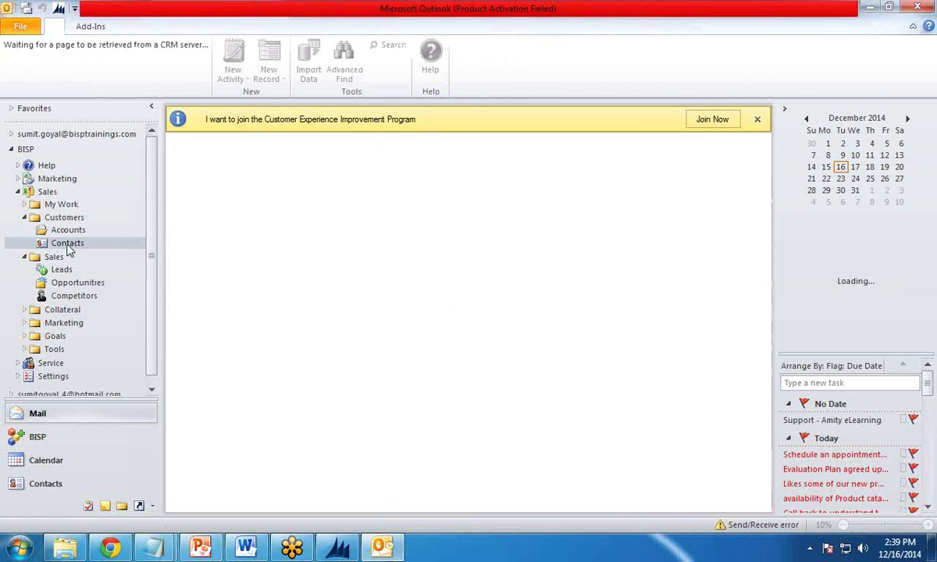
- Join the Customer Experience Improvement Program, close the stalled loading window, and accept the certificate warning
{"action": "left_click", "coordinate": [715, 120]}
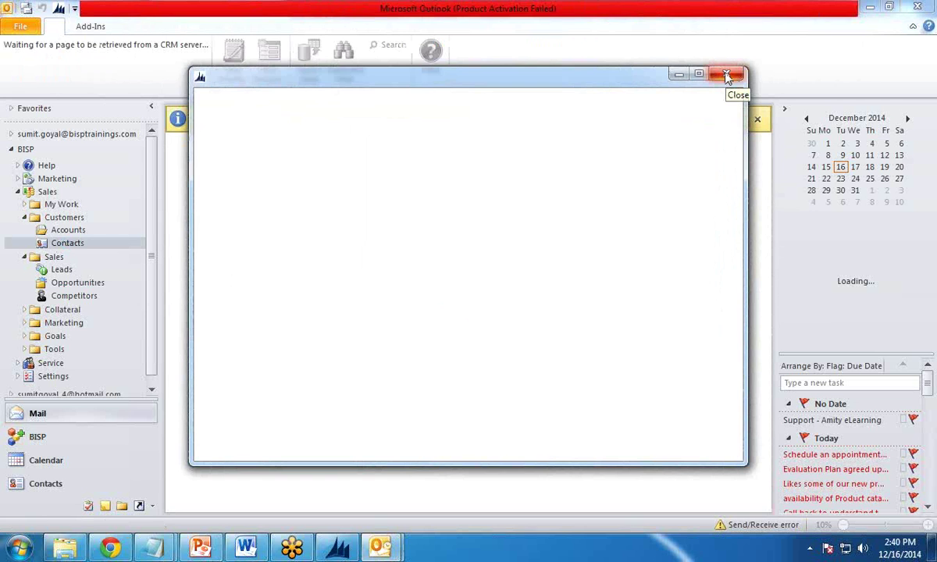
{"action": "left_click_drag", "start_coordinate": [590, 83], "coordinate": [618, 175]}
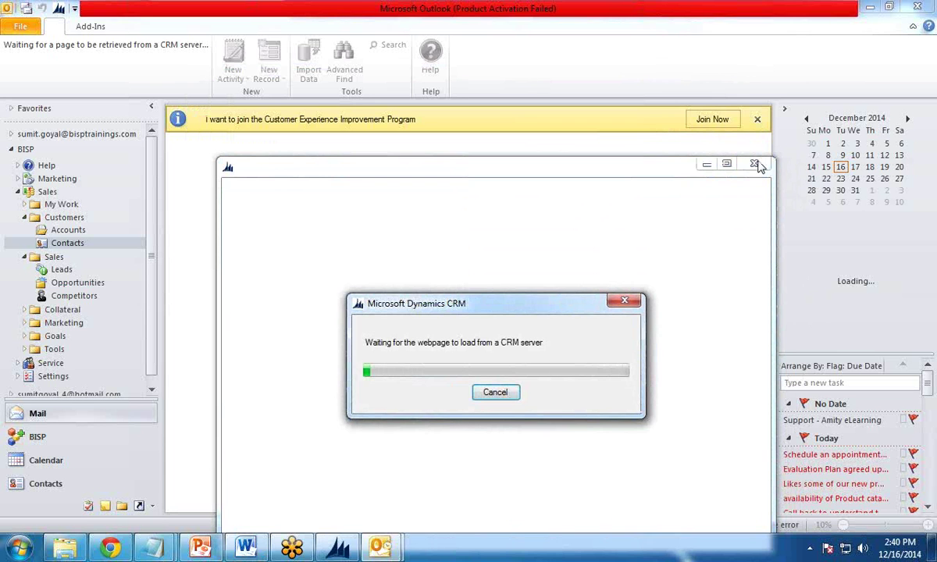
{"action": "left_click", "coordinate": [501, 395]}
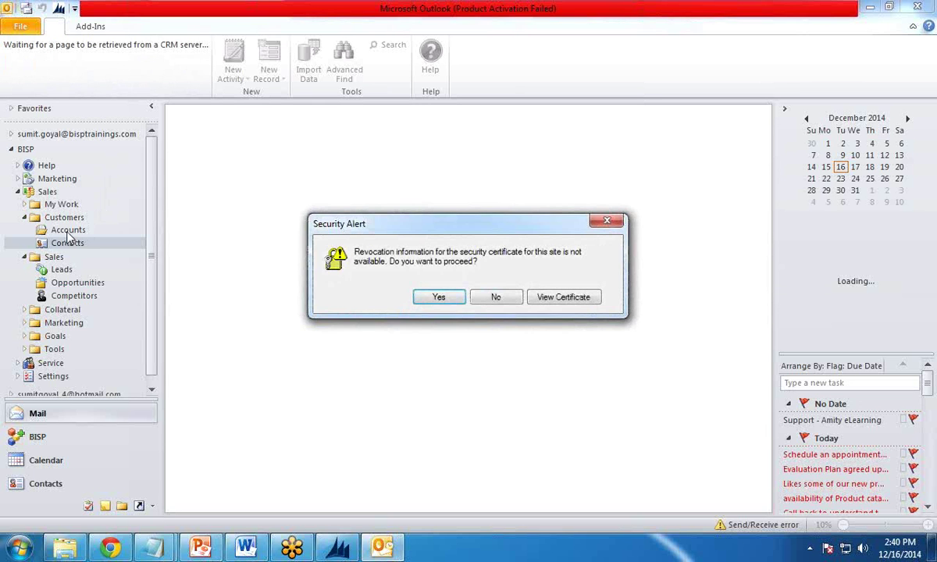
{"action": "left_click", "coordinate": [443, 300]}
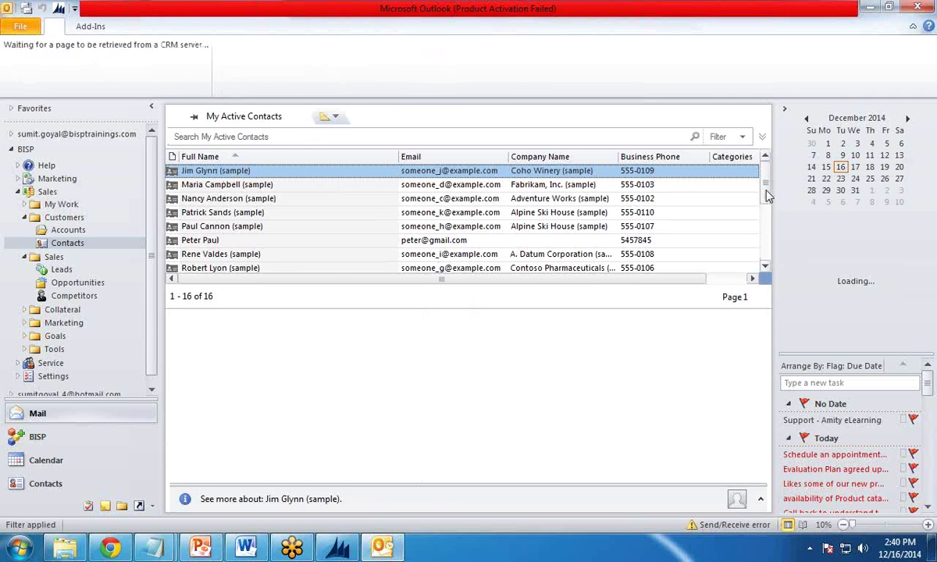
- Scroll the 16 My Active Contacts and open the construction company contact's details
{"action": "scroll", "coordinate": [766, 261], "scroll_direction": "down", "scroll_amount": 3}
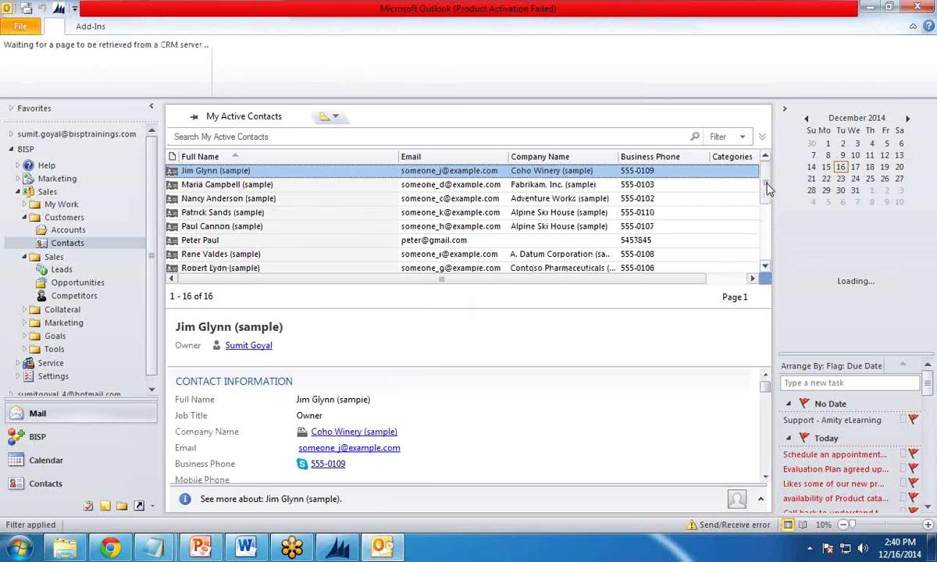
{"action": "left_click_drag", "start_coordinate": [764, 187], "coordinate": [771, 207]}
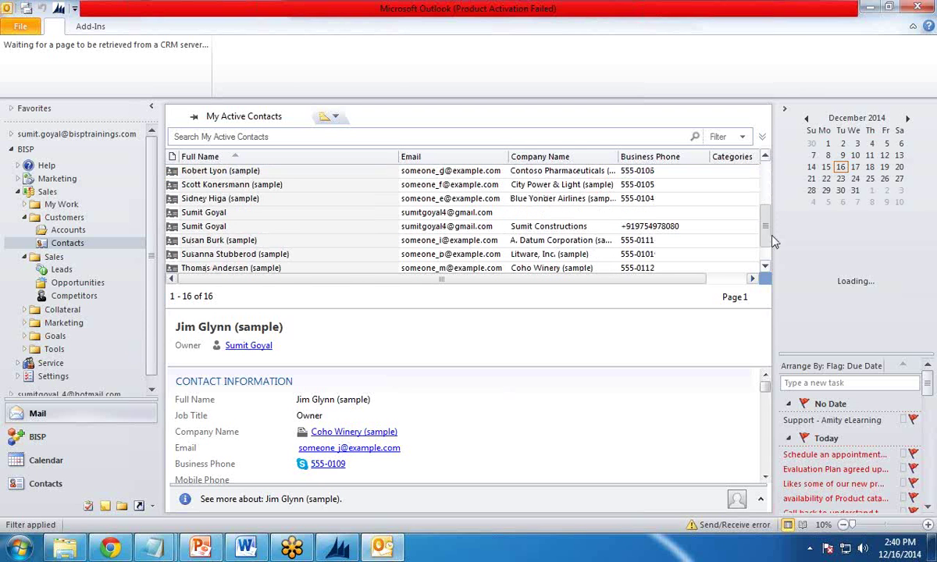
{"action": "left_click", "coordinate": [214, 227]}
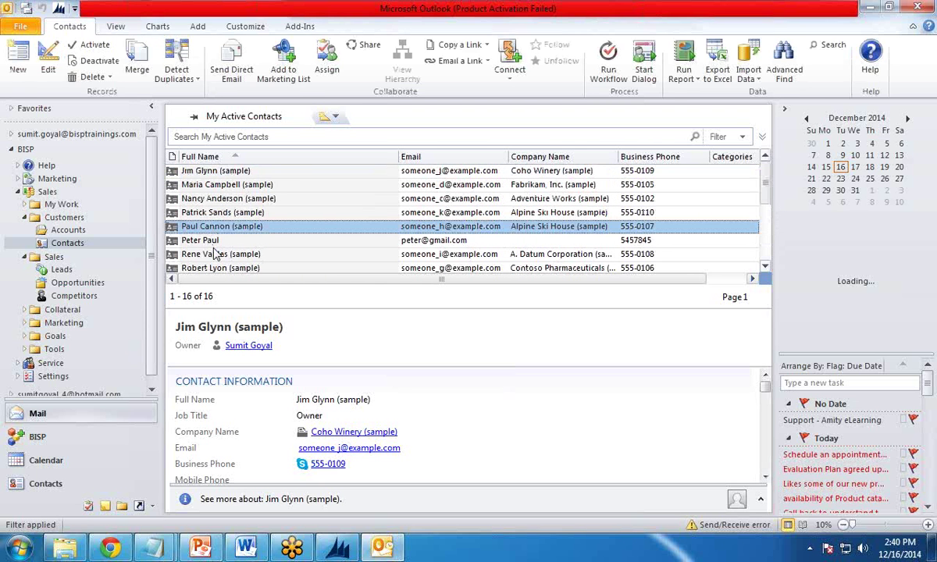
{"action": "scroll", "coordinate": [215, 256], "scroll_direction": "down", "scroll_amount": 1}
{"action": "left_click", "coordinate": [222, 242]}
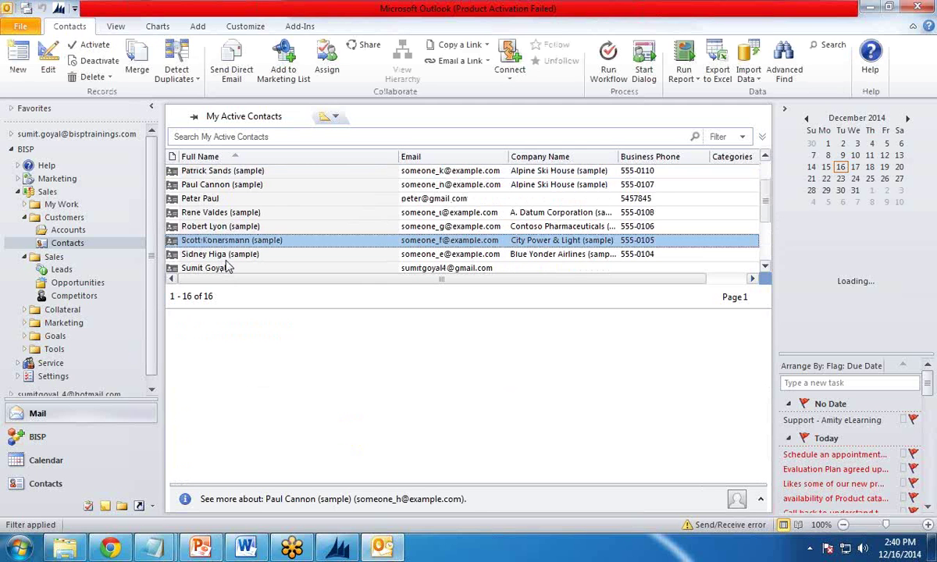
{"action": "scroll", "coordinate": [227, 267], "scroll_direction": "down", "scroll_amount": 1}
{"action": "left_click", "coordinate": [226, 266]}
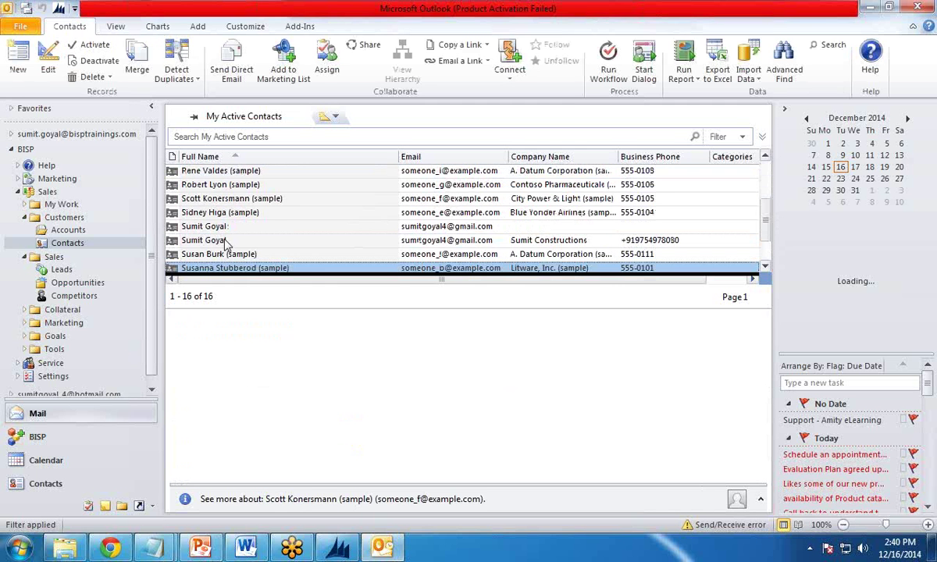
{"action": "scroll", "coordinate": [226, 245], "scroll_direction": "down", "scroll_amount": 1}
{"action": "left_click", "coordinate": [226, 242]}
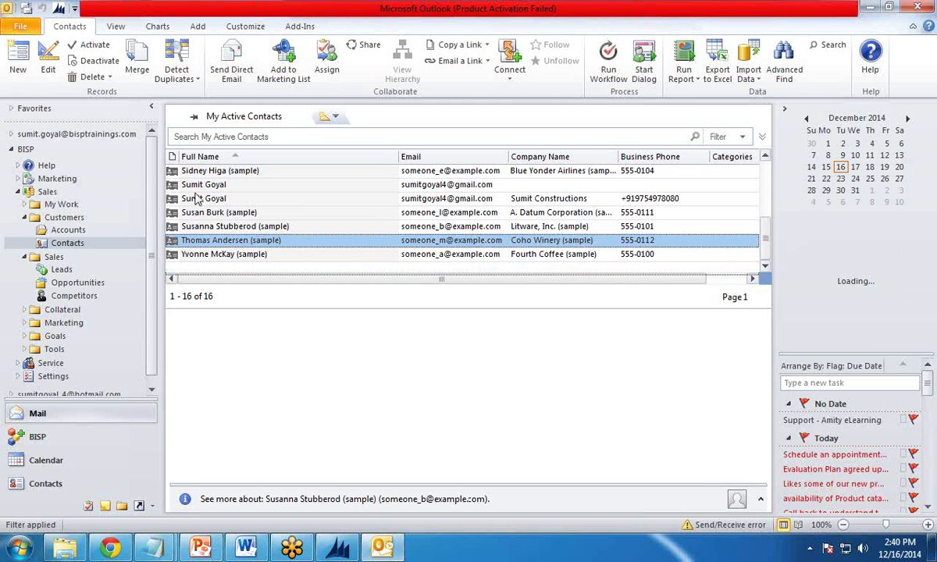
{"action": "left_click", "coordinate": [227, 201]}
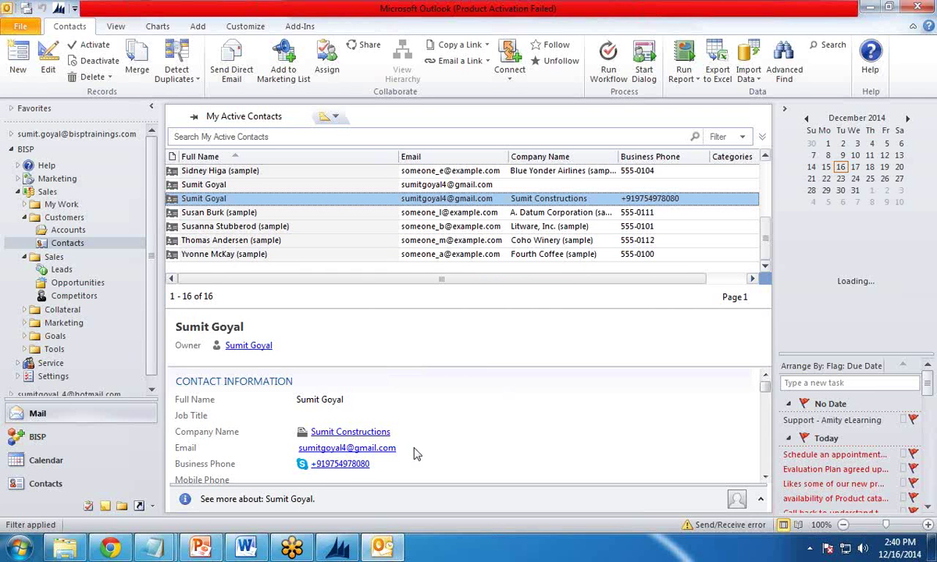
- Send the contact a tracked email with subject 'Hi' and body 'This is a testing Email'
{"action": "left_click", "coordinate": [348, 451]}
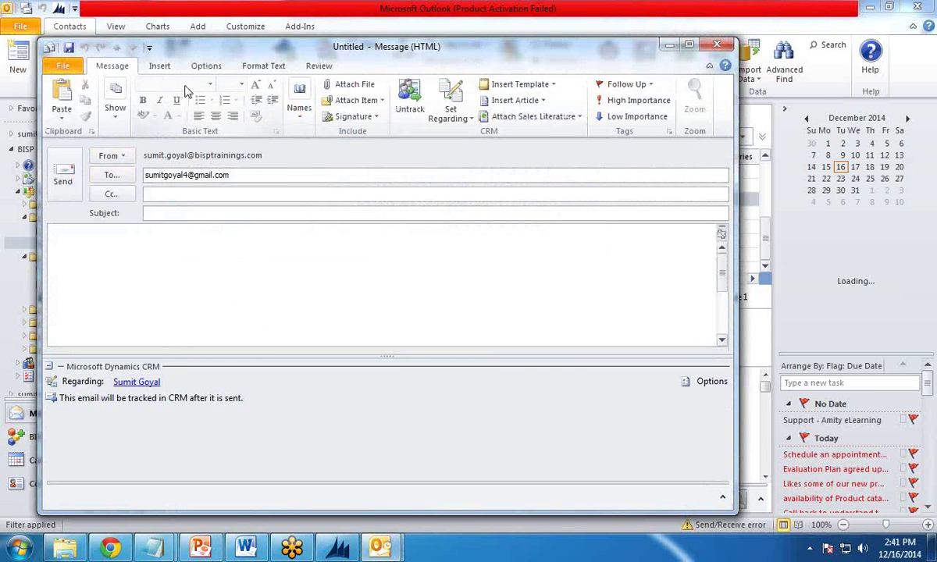
{"action": "left_click", "coordinate": [239, 213]}
{"action": "type", "text": "Hi"}
{"action": "key", "text": "Tab"}
{"action": "type", "text": "Th"}
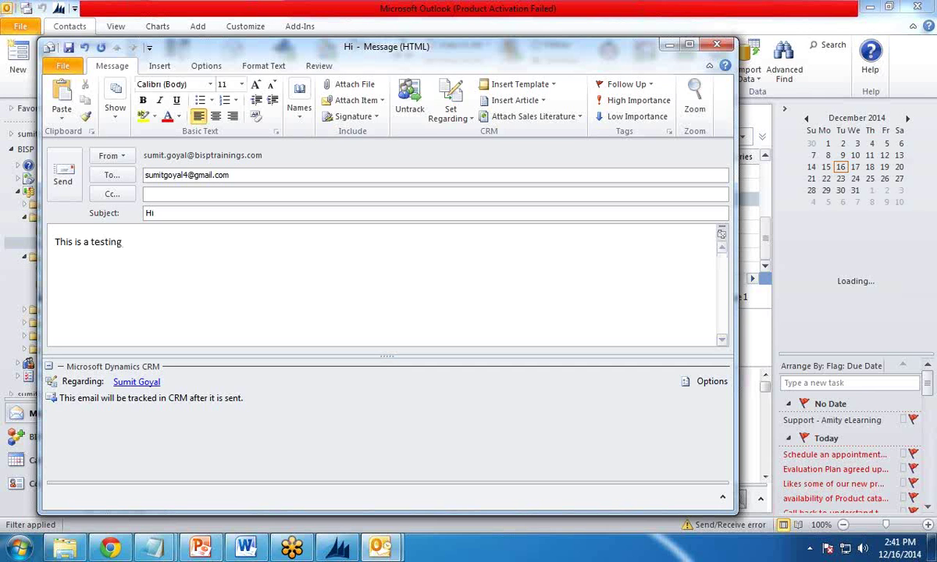
{"action": "left_click", "coordinate": [65, 173]}
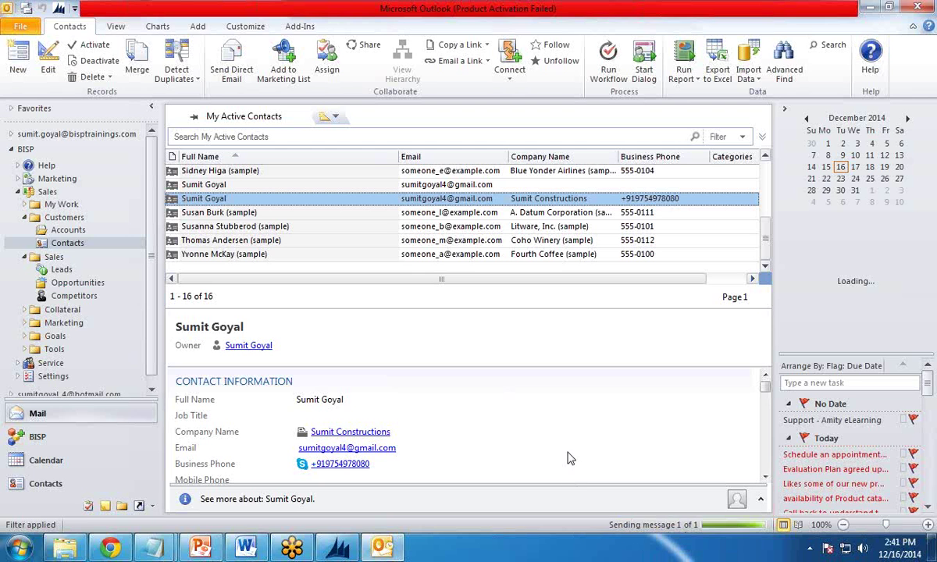
- Open gmail.com in a new browser tab
{"action": "left_click", "coordinate": [110, 548]}
{"action": "left_click", "coordinate": [306, 13]}
{"action": "type", "text": "gmail.co"}
{"action": "key", "text": "Return"}
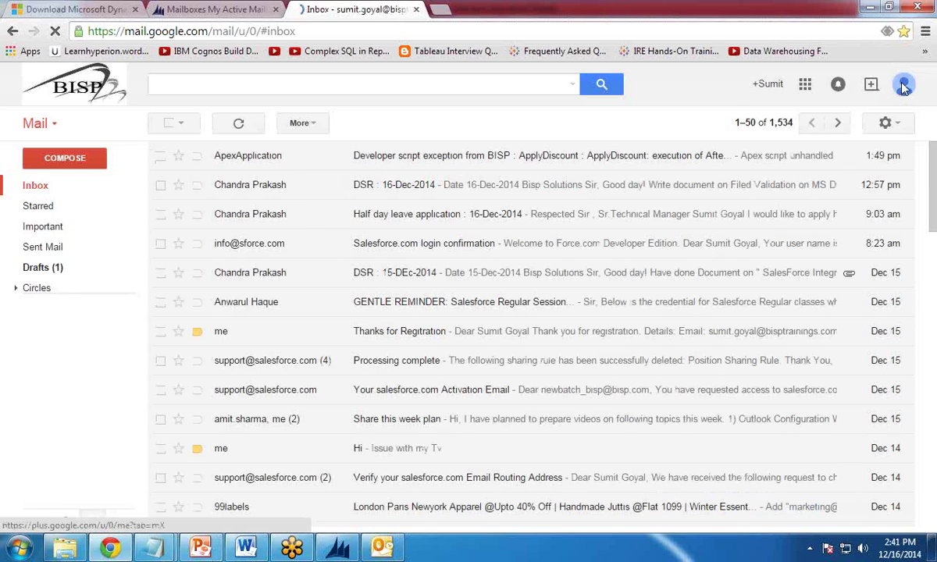
- Add another account in Gmail, signing in with the contact's saved Gmail address and password
{"action": "left_click", "coordinate": [903, 83]}
{"action": "left_click", "coordinate": [719, 257]}
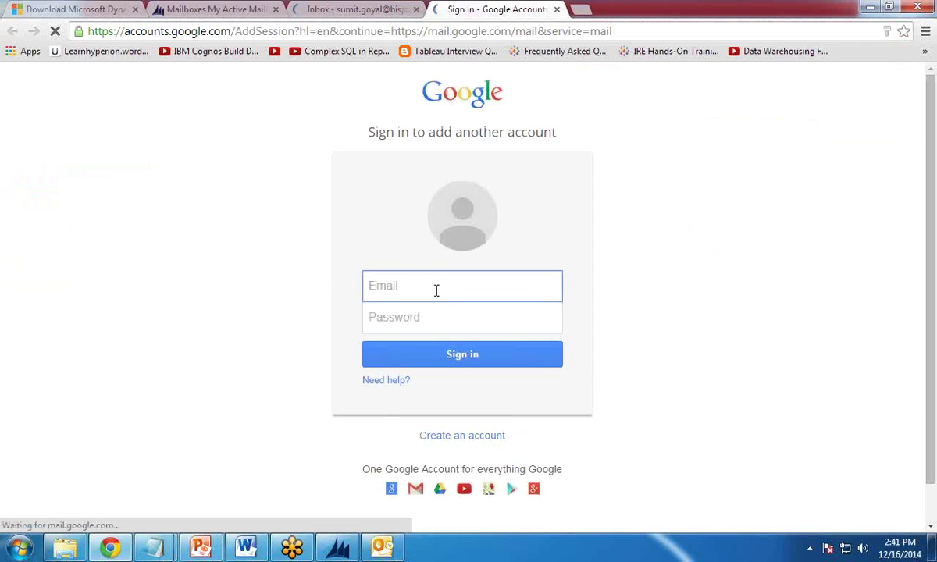
{"action": "type", "text": "sumit"}
{"action": "key", "text": "Down"}
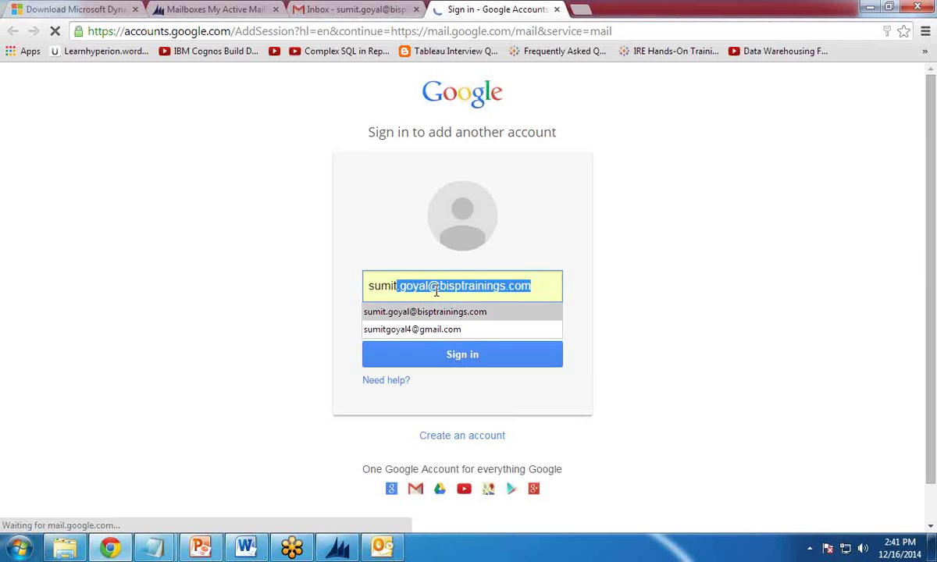
{"action": "key", "text": "Down"}
{"action": "key", "text": "Tab"}
{"action": "type", "text": "s"}
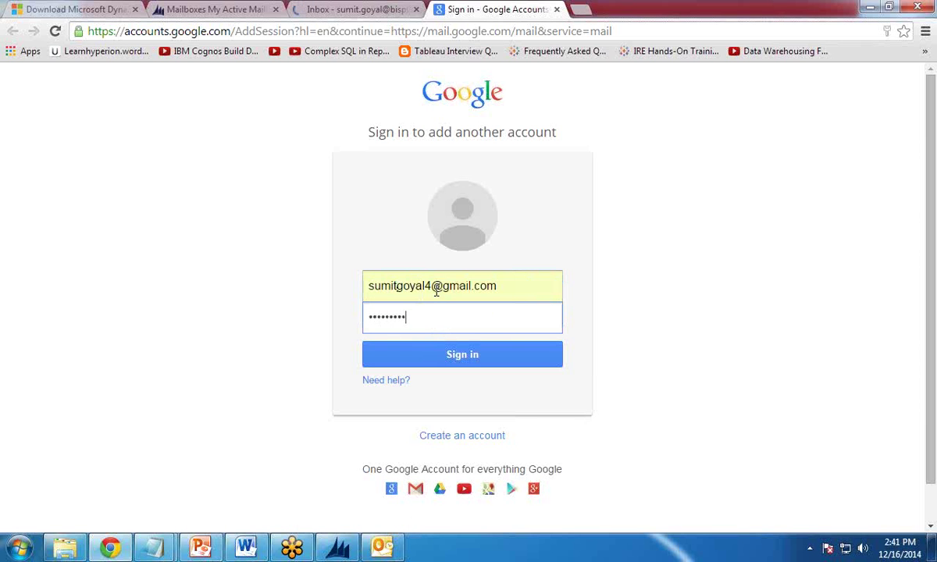
{"action": "key", "text": "Return"}
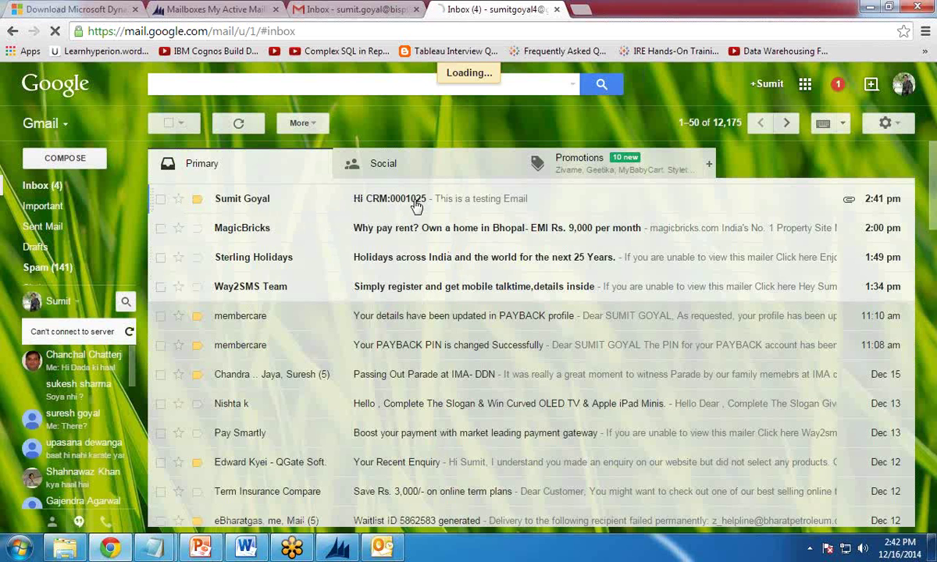
- Open the Hi CRM:0001025 email in Gmail and read its testing body line
{"action": "left_click", "coordinate": [492, 204]}
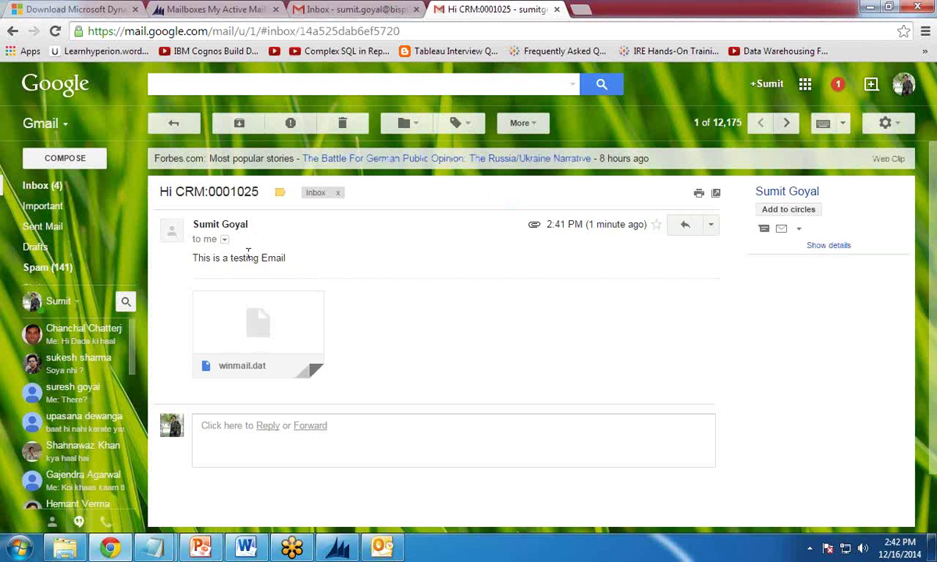
{"action": "left_click_drag", "start_coordinate": [192, 259], "coordinate": [297, 261]}
{"action": "left_click", "coordinate": [551, 314]}
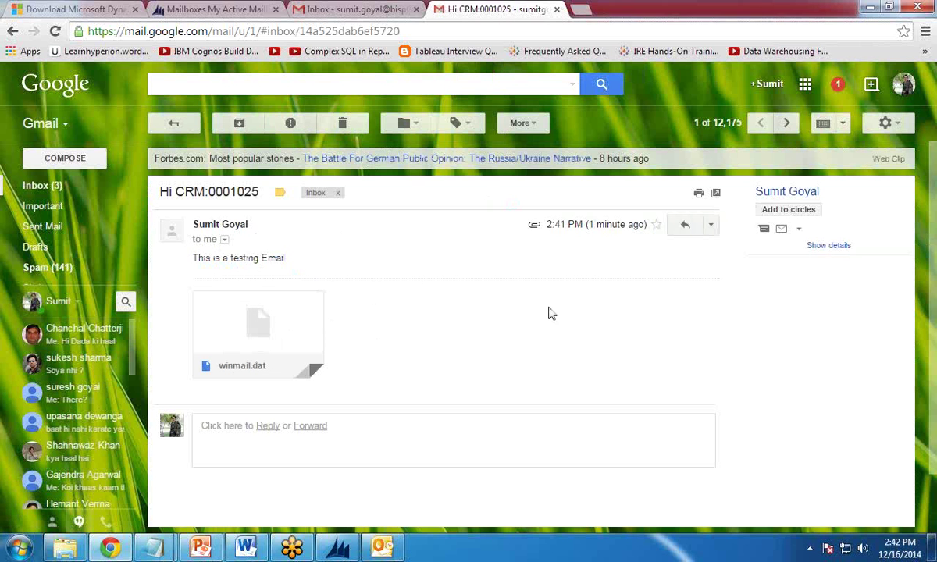
- Send a two-line reply 'Hii,' / 'Thanks' and confirm it arrived in the sender's Hi CRM:0001025 thread
{"action": "left_click", "coordinate": [685, 228]}
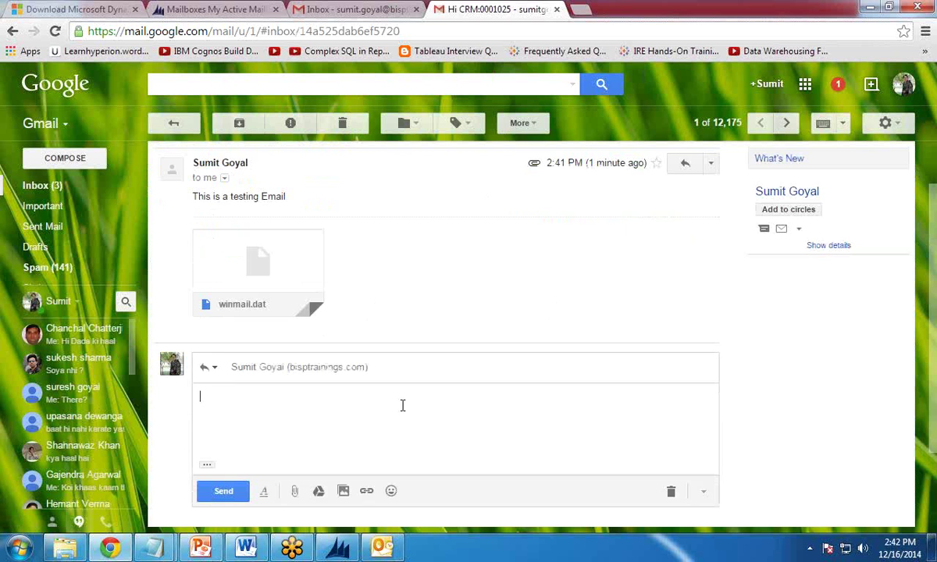
{"action": "type", "text": "Hii,"}
{"action": "key", "text": "Return"}
{"action": "type", "text": "Thanks"}
{"action": "left_click", "coordinate": [224, 492]}
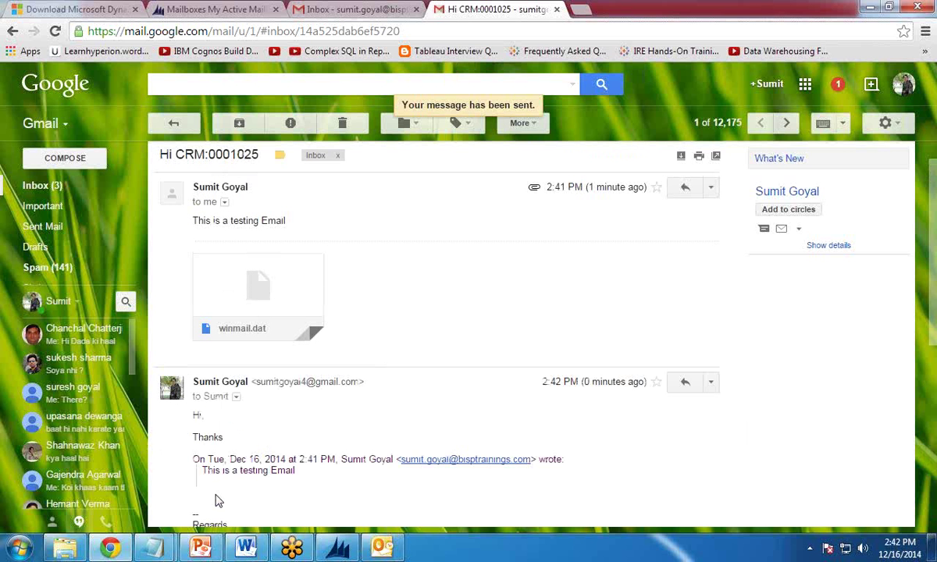
{"action": "left_click", "coordinate": [349, 9]}
{"action": "left_click", "coordinate": [383, 159]}
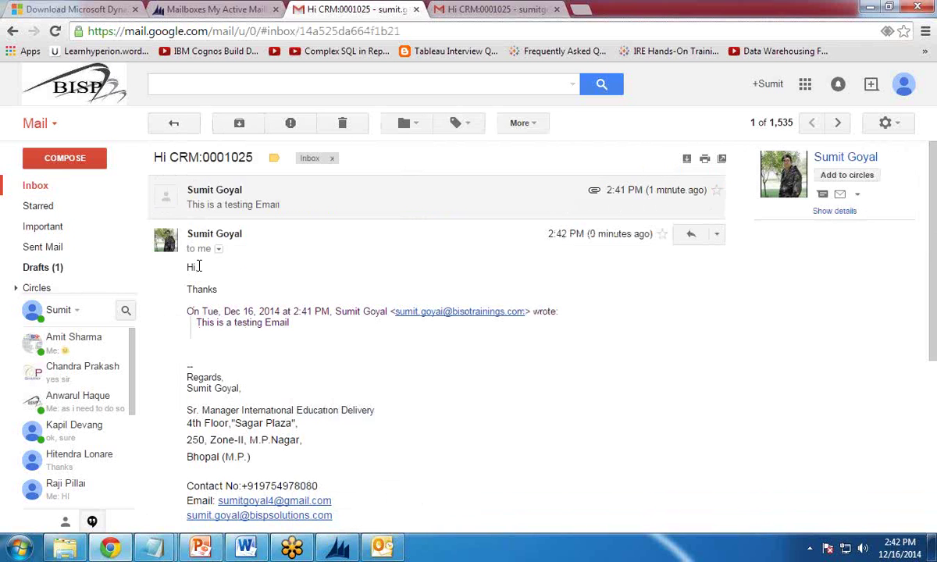
- Bring PowerPoint forward and display slide 3, the closing 'Any Question ?' slide
{"action": "left_click", "coordinate": [205, 549]}
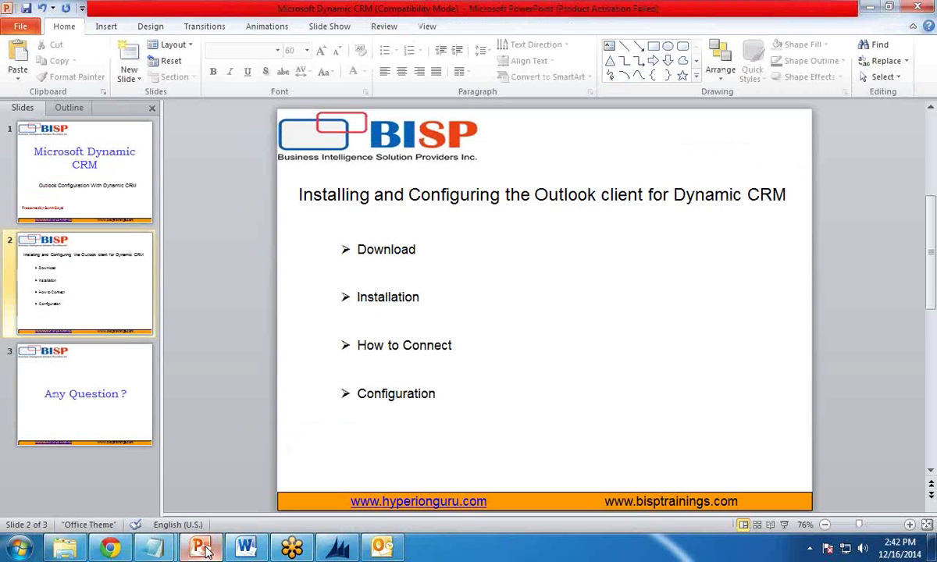
{"action": "left_click", "coordinate": [106, 396]}
{"action": "left_click", "coordinate": [89, 287]}
{"action": "left_click", "coordinate": [90, 384]}
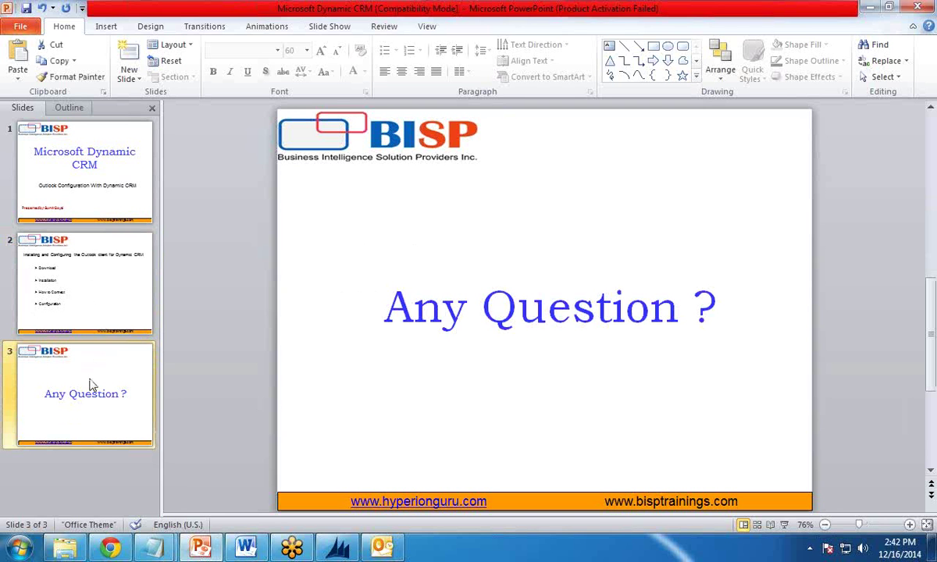